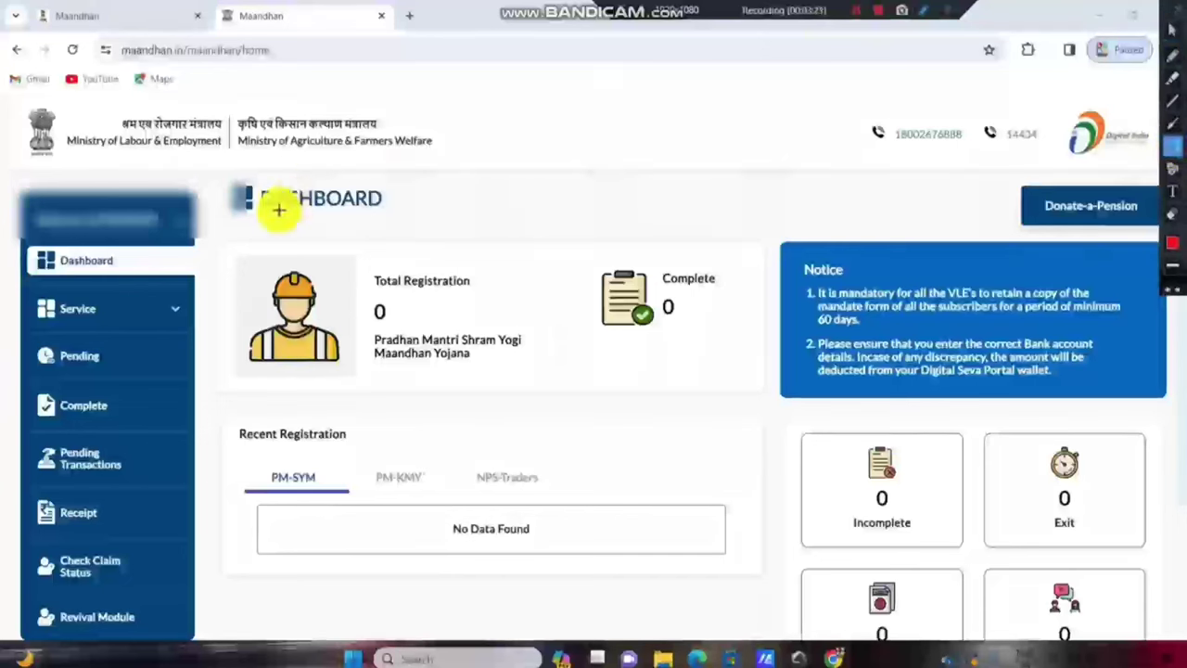
# - Outline the Dashboard and Service entries of the side navigation with red rectangles
pyautogui.moveTo(4, 190)
pyautogui.mouseDown()
pyautogui.moveTo(112, 278)
pyautogui.moveTo(220, 266)
pyautogui.moveTo(223, 278)
pyautogui.mouseUp()
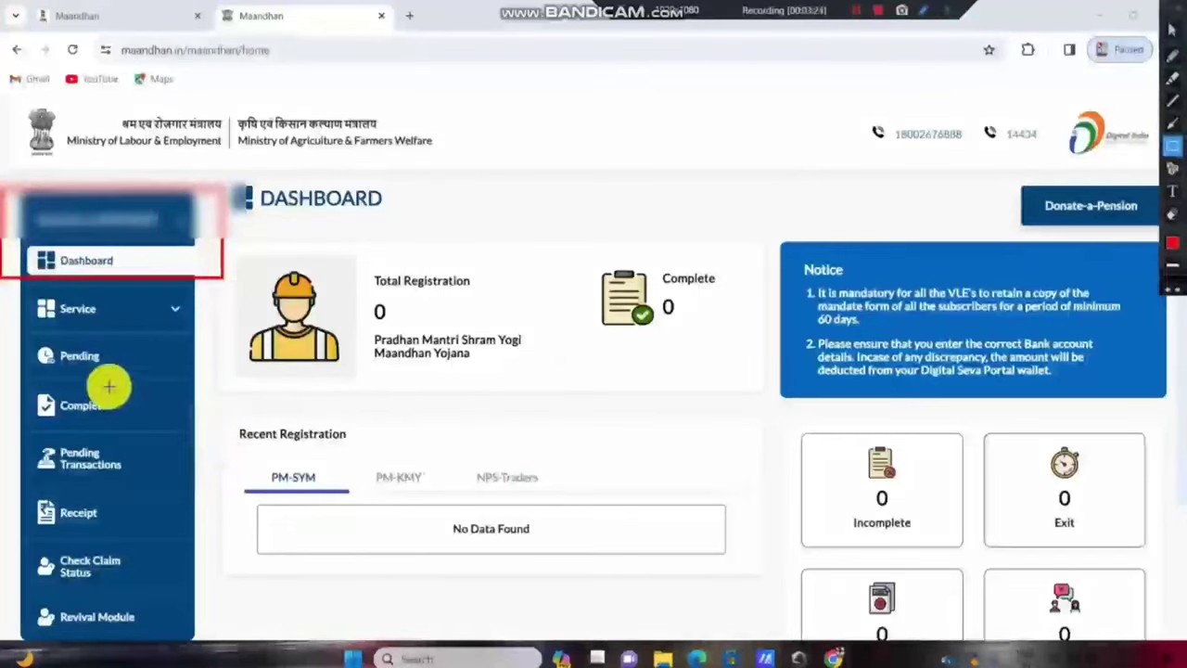
pyautogui.moveTo(7, 294)
pyautogui.mouseDown()
pyautogui.moveTo(212, 331)
pyautogui.moveTo(159, 307)
pyautogui.moveTo(168, 316)
pyautogui.mouseUp()
# - Clear the red annotations and open the Service page with its list of services expanded
pyautogui.click(1173, 123)
pyautogui.hotkey('ctrl', 'shift', 'BackSpace')
pyautogui.click(1173, 30)
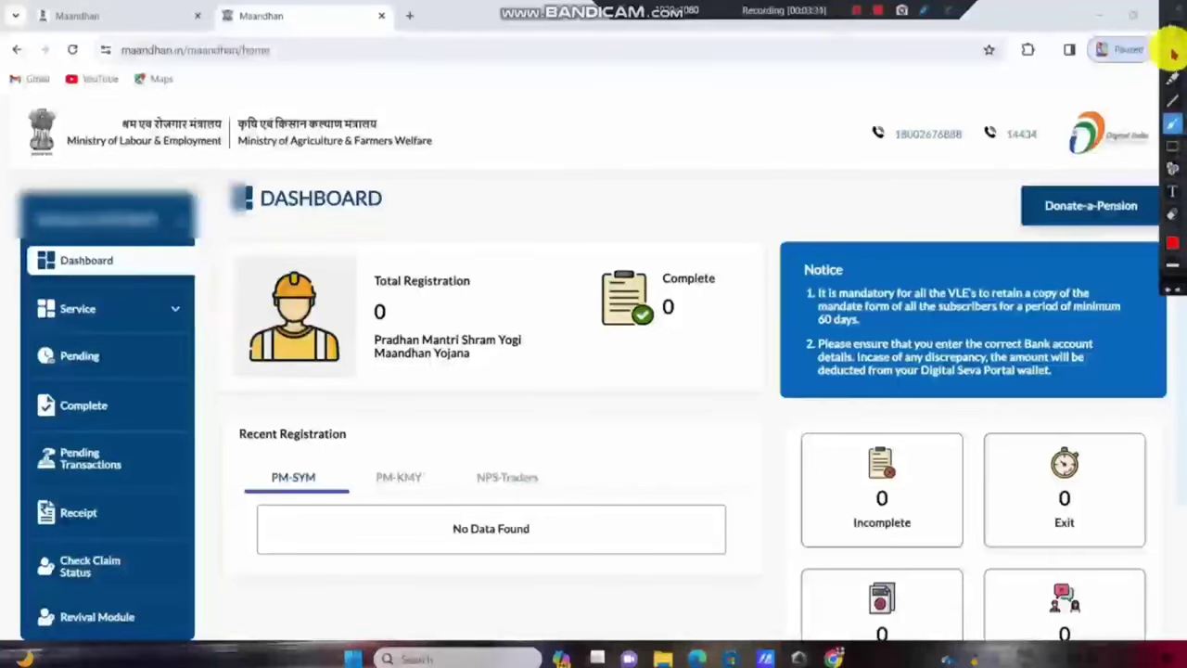
pyautogui.click(176, 311)
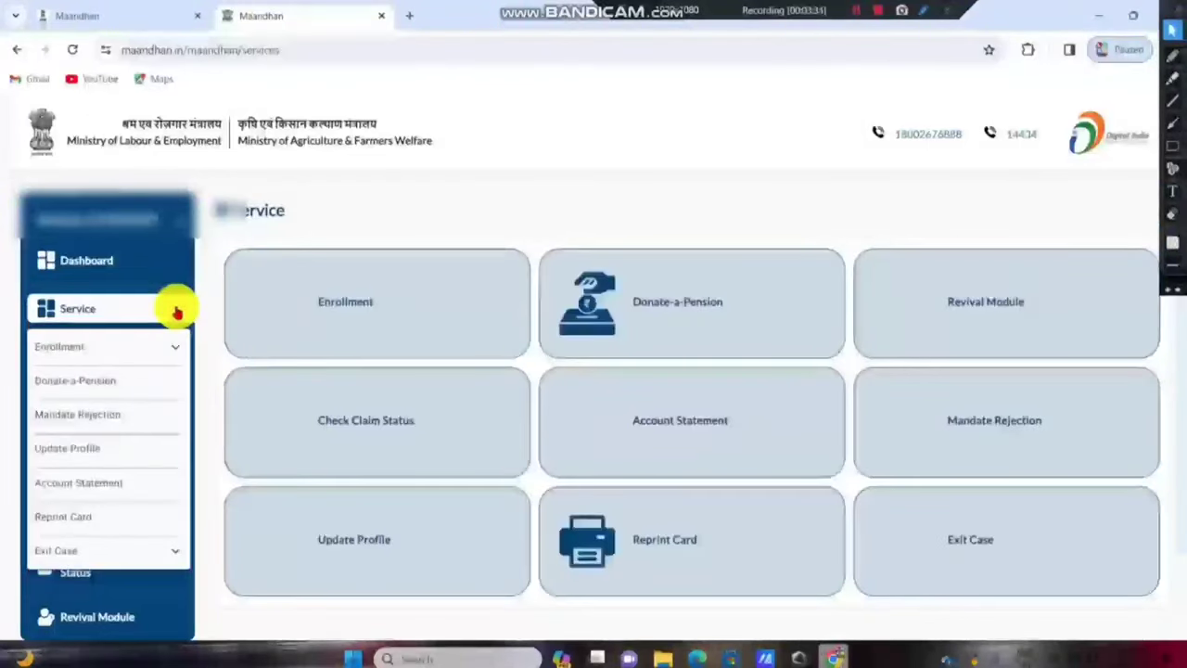
# - Outline the whole grid of service tiles and the Enrollment tile with red rectangles
pyautogui.click(1174, 146)
pyautogui.moveTo(195, 232); pyautogui.dragTo(1174, 620)
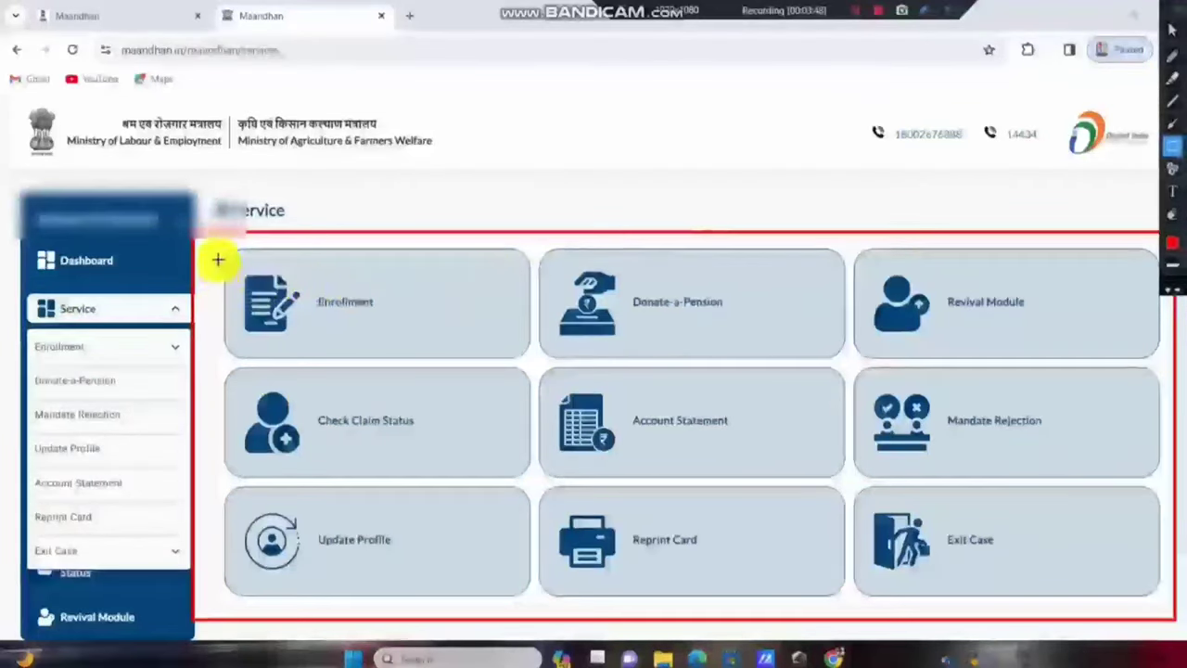
pyautogui.moveTo(219, 257); pyautogui.dragTo(453, 358)
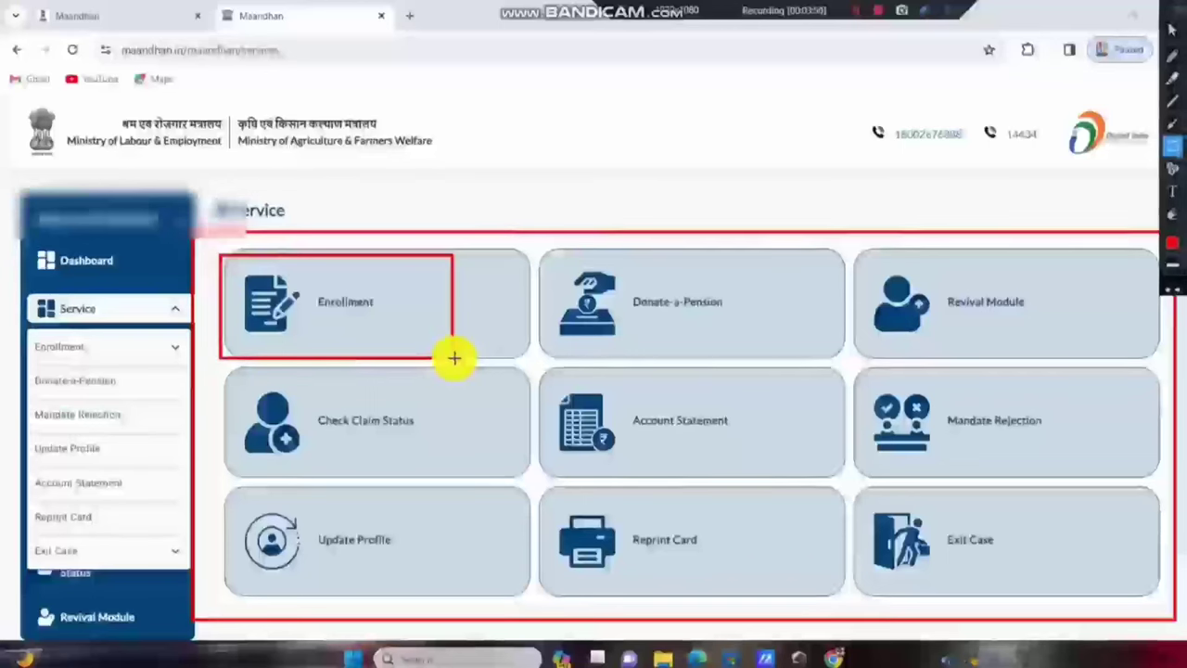
# - Remove the red outlines and open the Enrollment scheme choices
pyautogui.hotkey('ctrl', 'z')
pyautogui.hotkey('ctrl', 'z')
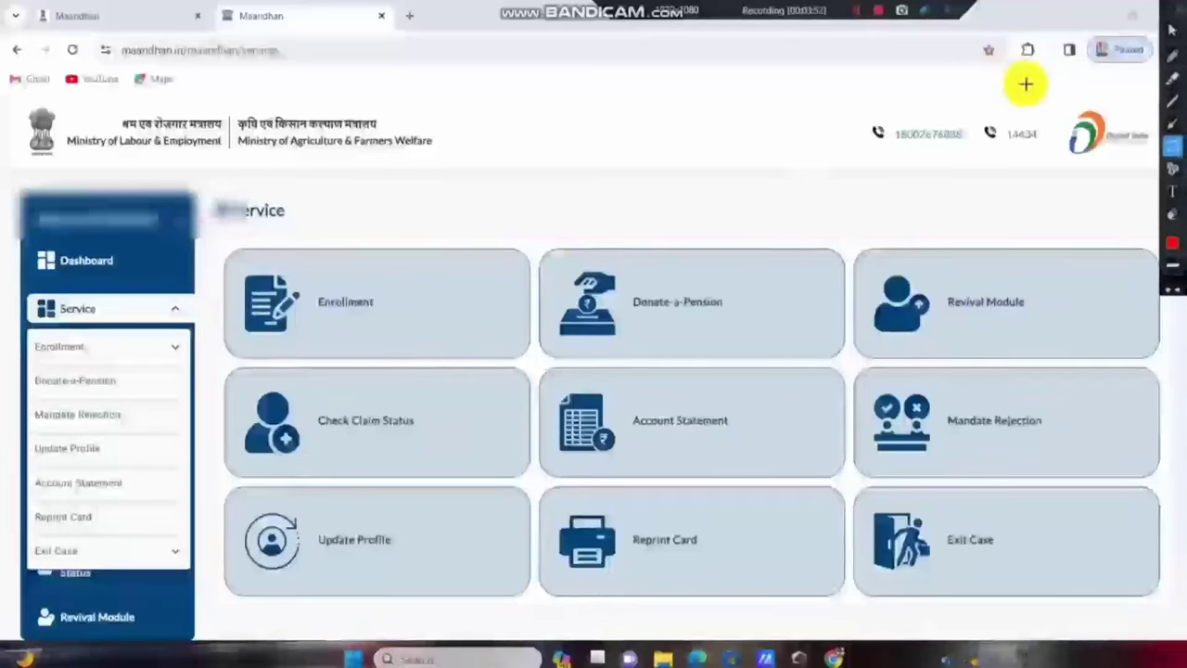
pyautogui.click(1171, 31)
pyautogui.click(458, 289)
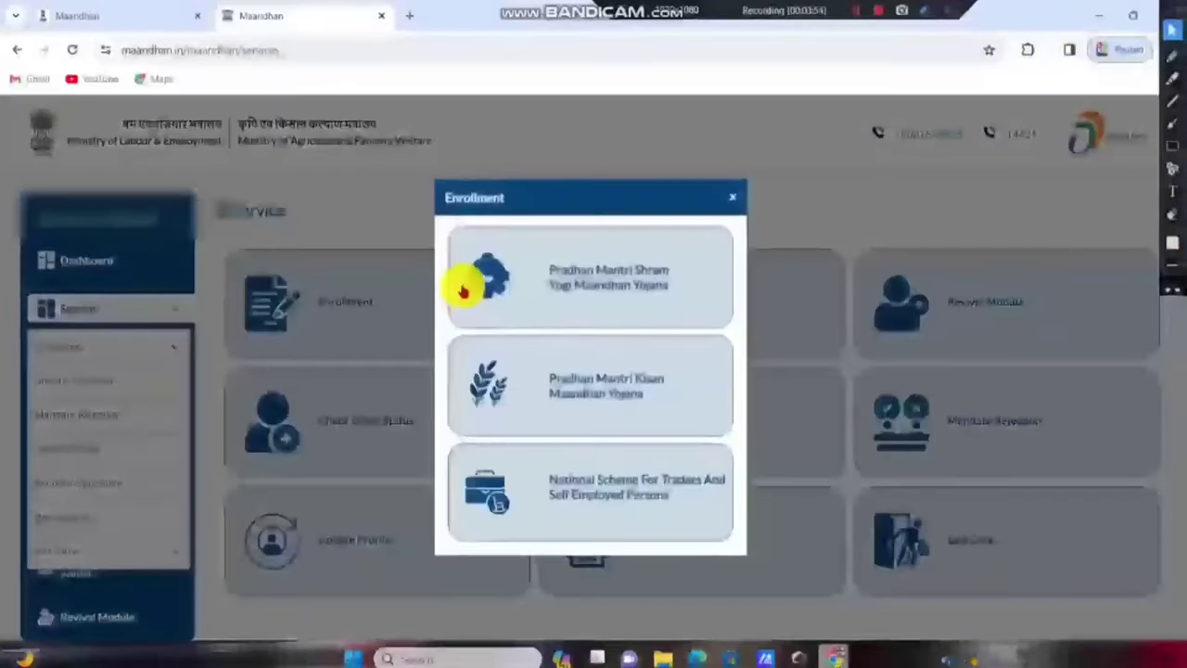
# - Outline the Enrollment heading and the three schemes in red, and point two arrows at Pradhan Mantri Shram Yogi Maandhan Yojana
pyautogui.click(1173, 149)
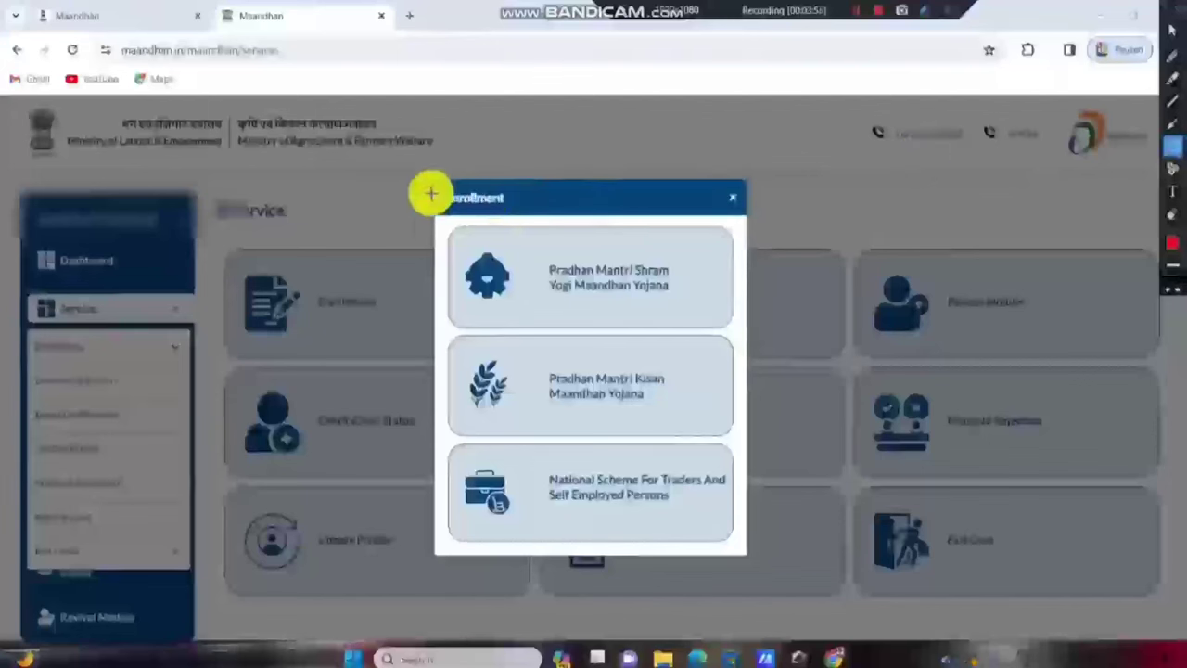
pyautogui.moveTo(411, 181); pyautogui.dragTo(536, 203)
pyautogui.moveTo(444, 239); pyautogui.dragTo(715, 321)
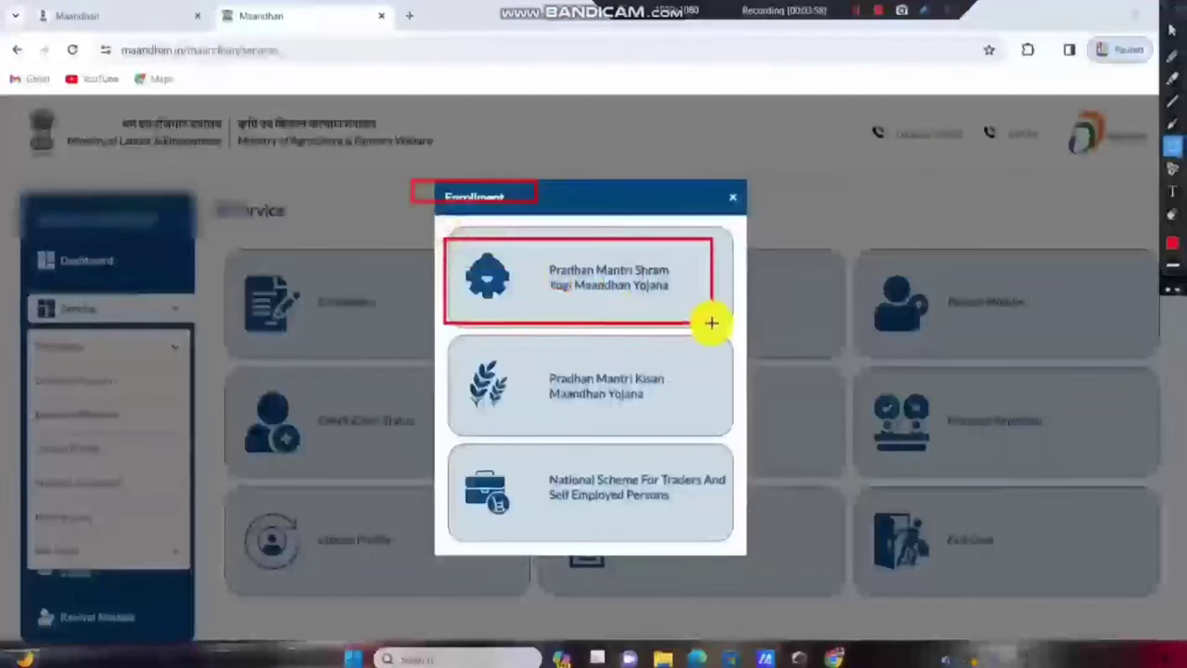
pyautogui.moveTo(438, 337); pyautogui.dragTo(703, 433)
pyautogui.moveTo(422, 454)
pyautogui.mouseDown()
pyautogui.moveTo(751, 519)
pyautogui.moveTo(754, 536)
pyautogui.mouseUp()
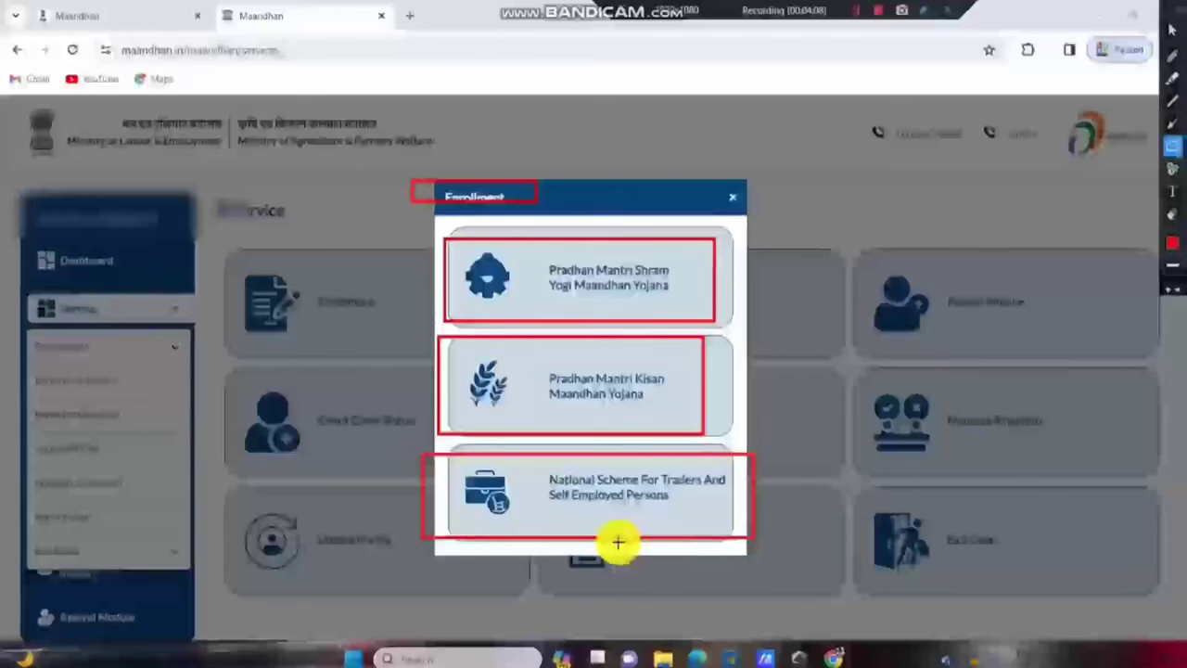
pyautogui.click(1172, 123)
pyautogui.moveTo(941, 252)
pyautogui.mouseDown()
pyautogui.moveTo(695, 268)
pyautogui.moveTo(681, 285)
pyautogui.mouseUp()
pyautogui.moveTo(256, 343); pyautogui.dragTo(527, 295)
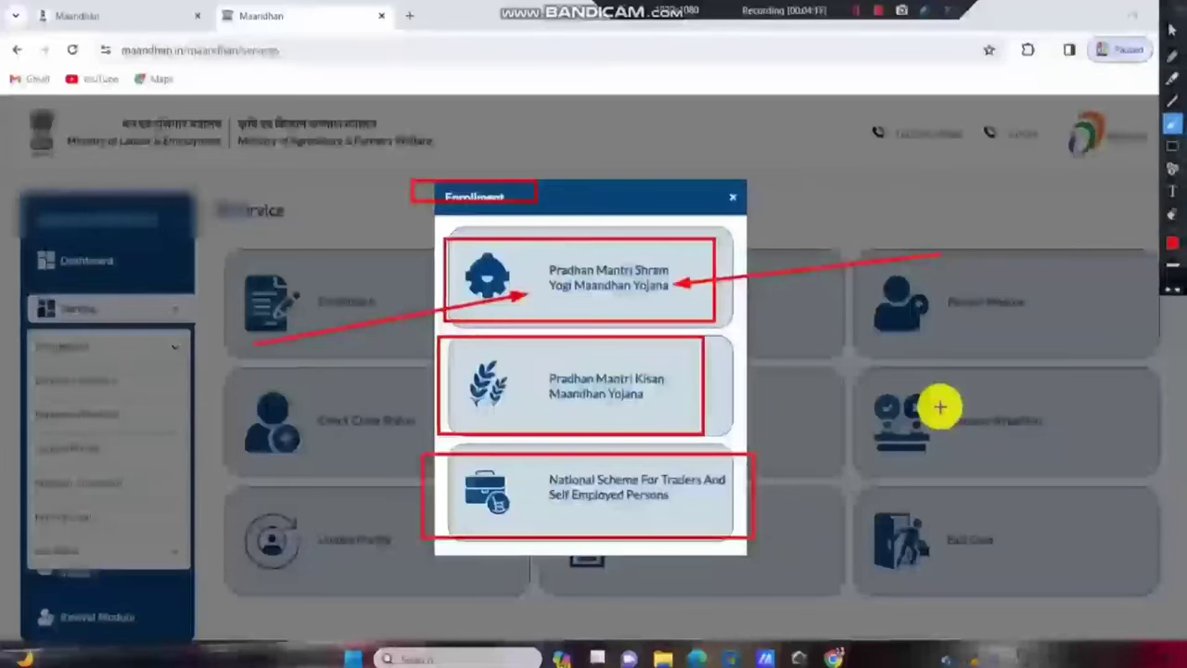
# - Undo the annotations and start an enrollment for Pradhan Mantri Shram Yogi Maandhan Yojana
pyautogui.hotkey('ctrl', 'z')
pyautogui.hotkey('ctrl', 'z')
pyautogui.hotkey('ctrl', 'z')
pyautogui.hotkey('ctrl', 'z')
pyautogui.hotkey('ctrl', 'z')
pyautogui.hotkey('ctrl', 'z')
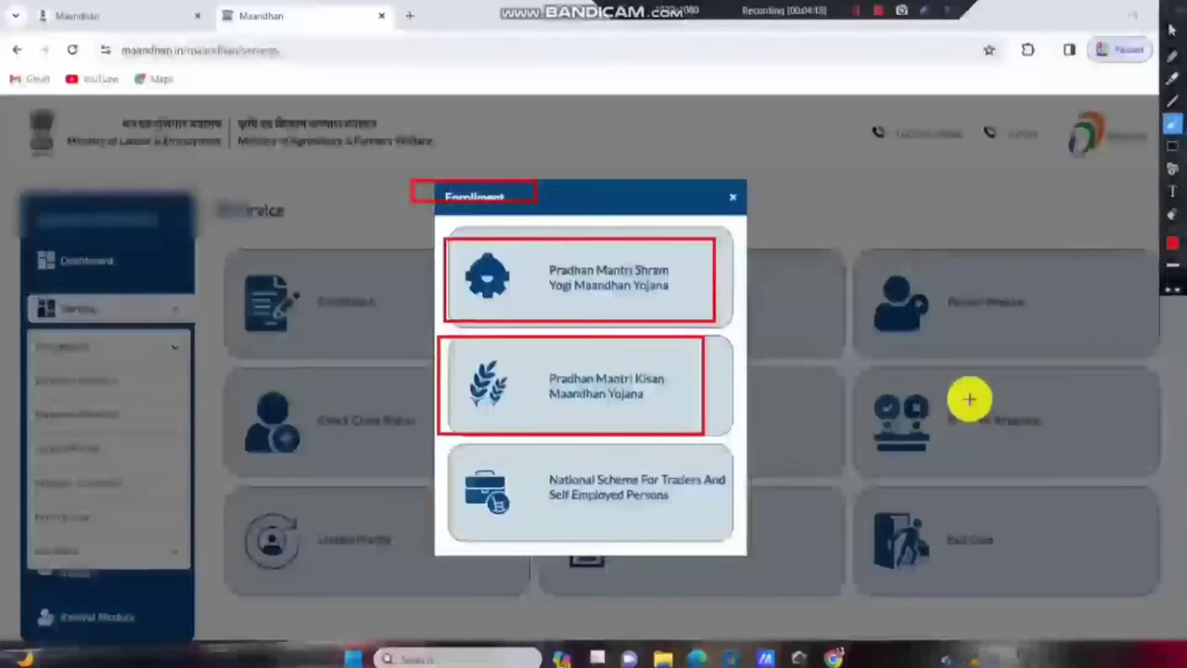
pyautogui.click(636, 292)
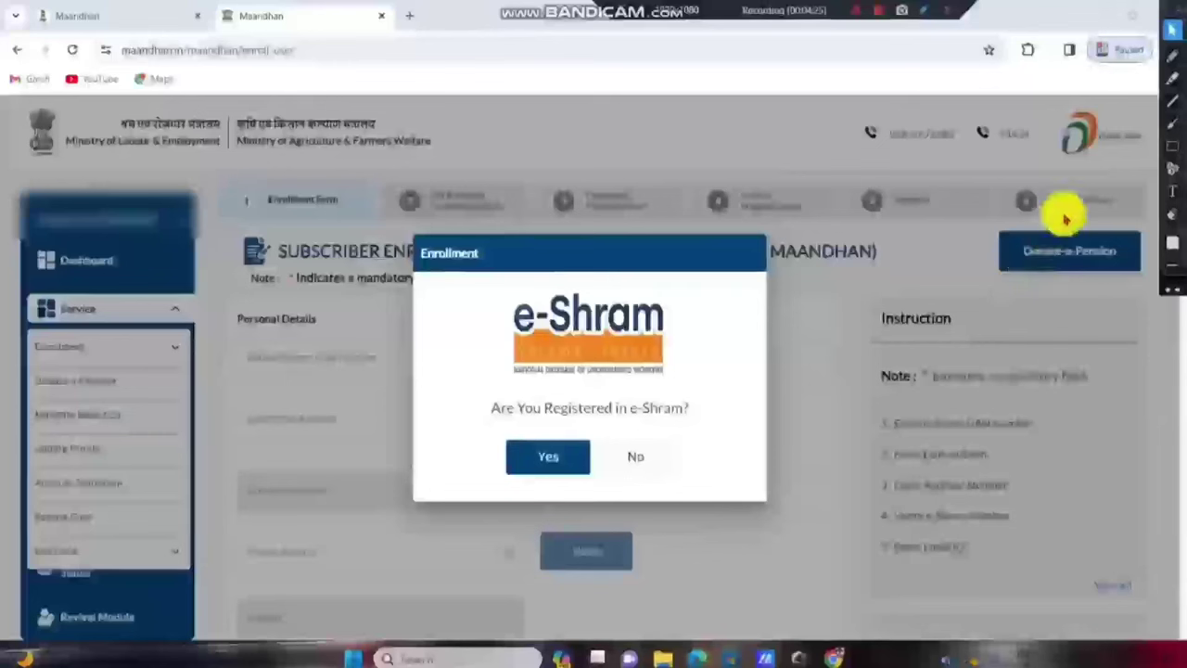
# - Outline the e-Shram registration question and its answers in red, and point arrows at Yes and No
pyautogui.click(1171, 164)
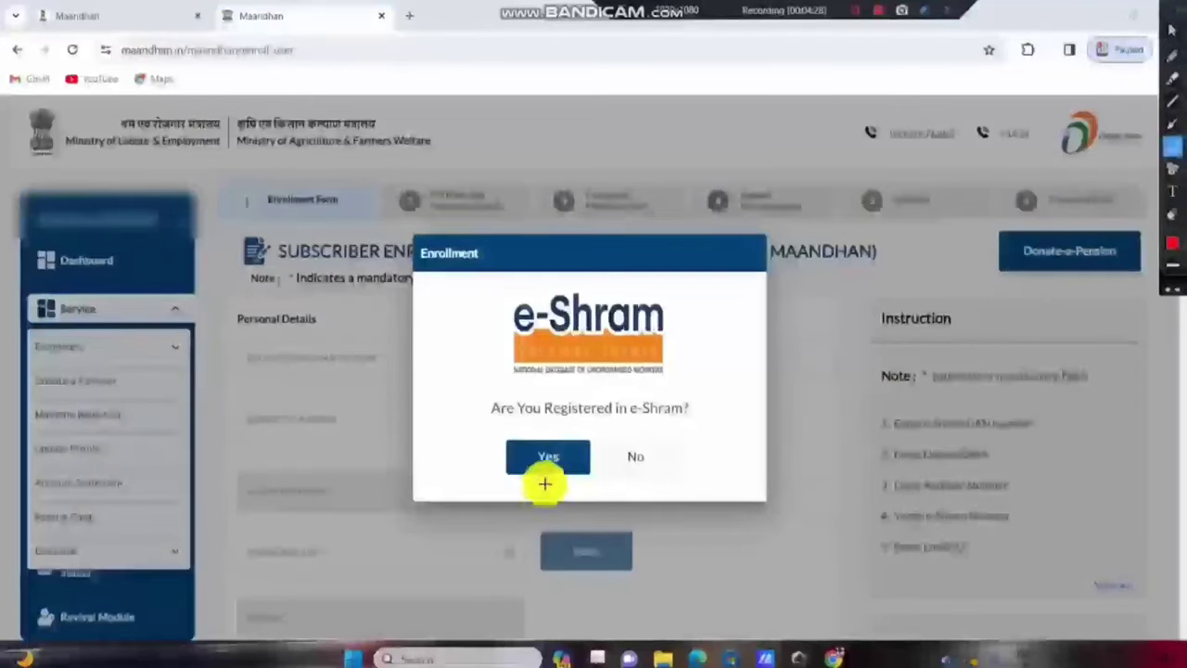
pyautogui.moveTo(448, 384); pyautogui.dragTo(727, 429)
pyautogui.moveTo(473, 441); pyautogui.dragTo(697, 484)
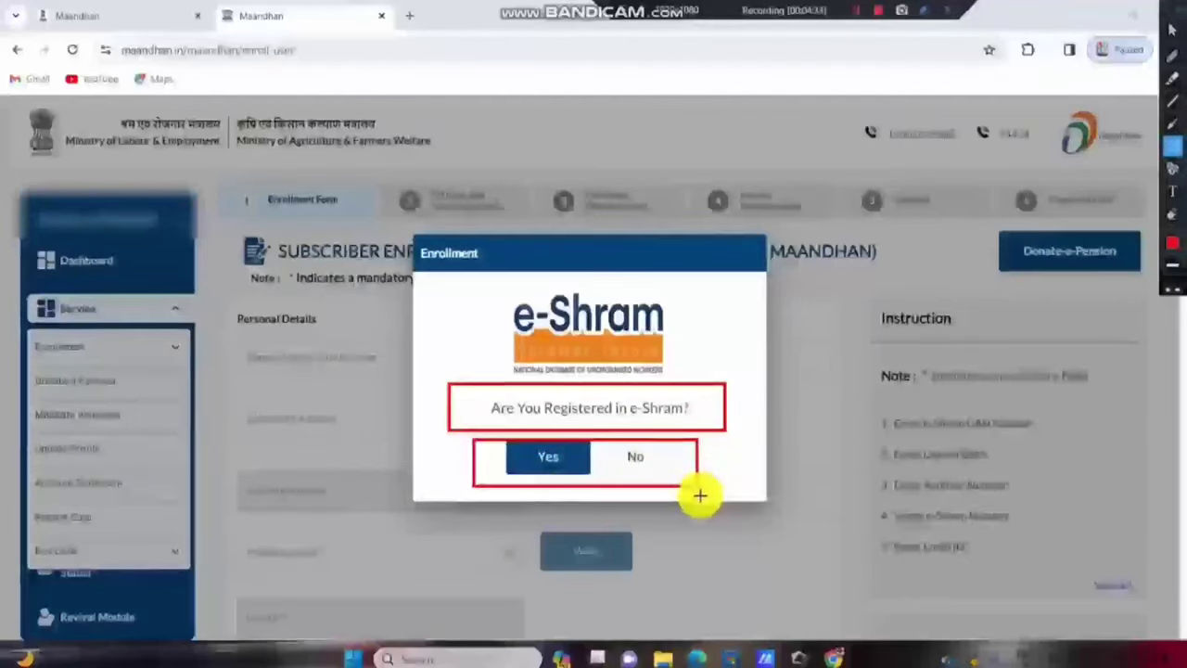
pyautogui.click(1173, 123)
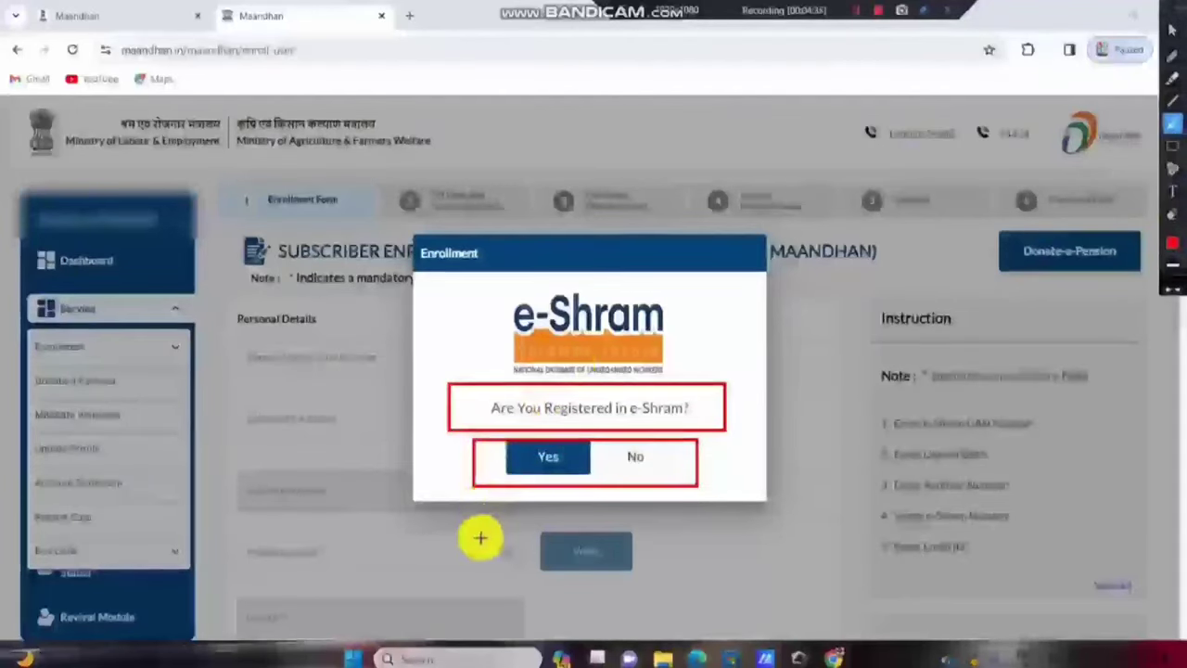
pyautogui.moveTo(481, 538); pyautogui.dragTo(496, 469)
pyautogui.moveTo(636, 549); pyautogui.dragTo(635, 492)
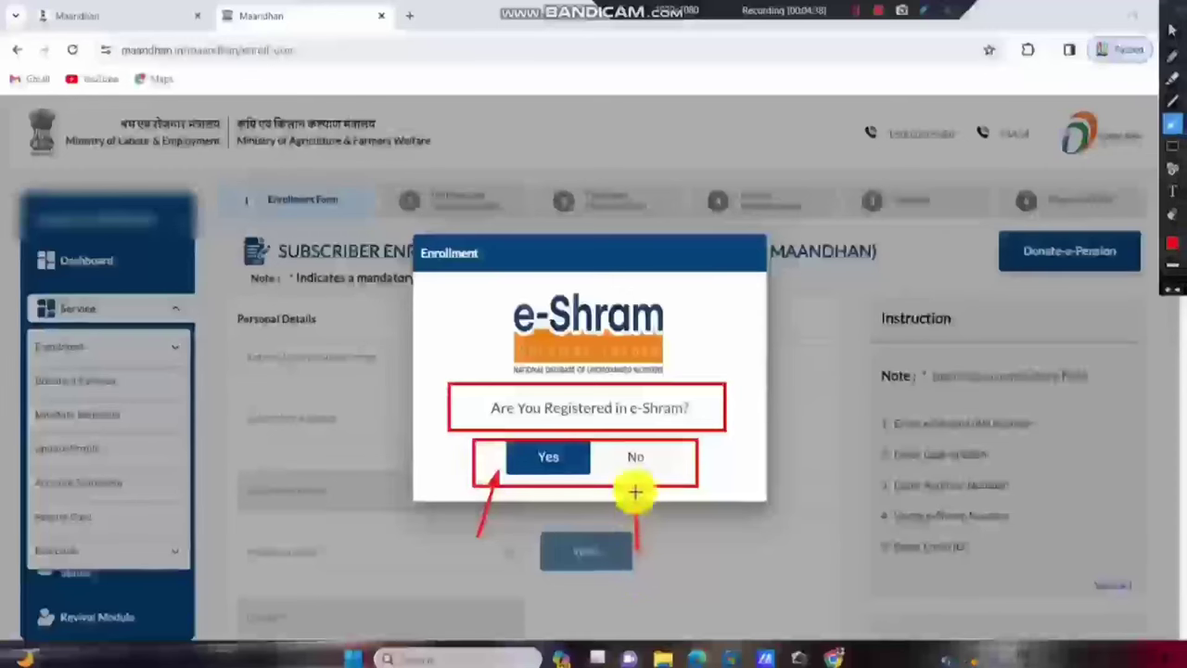
# - Undo the annotations and answer No to the e-Shram registration question
pyautogui.hotkey('ctrl', 'z')
pyautogui.hotkey('ctrl', 'z')
pyautogui.hotkey('ctrl', 'z')
pyautogui.hotkey('ctrl', 'z')
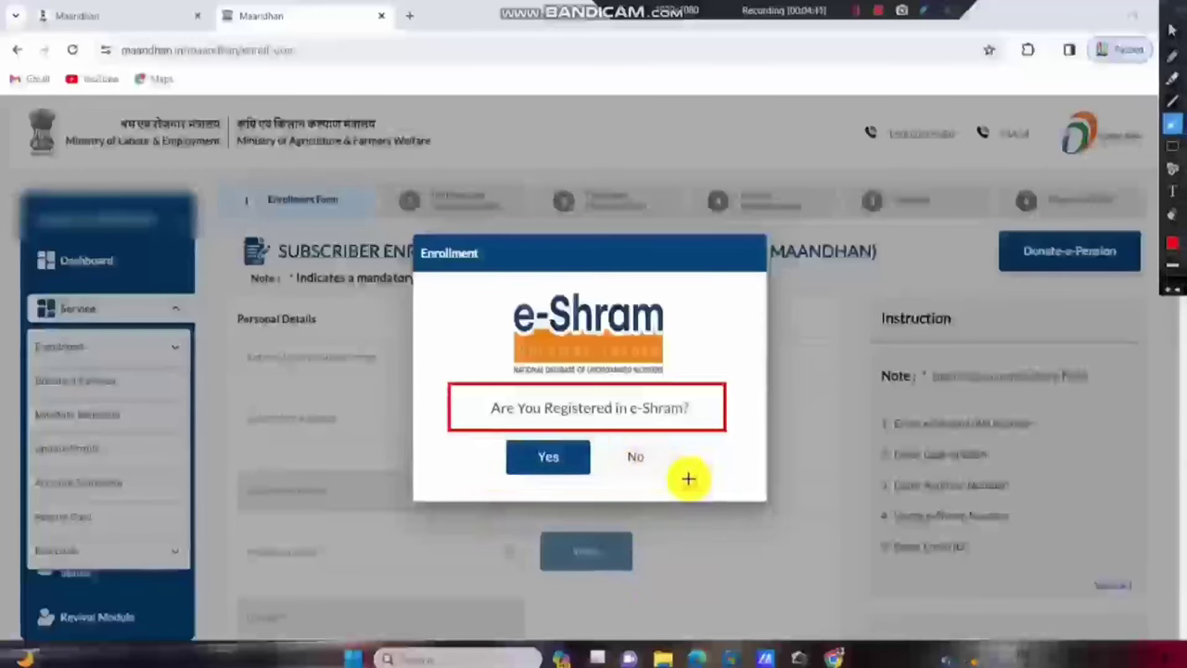
pyautogui.hotkey('ctrl', 'z')
pyautogui.click(1172, 31)
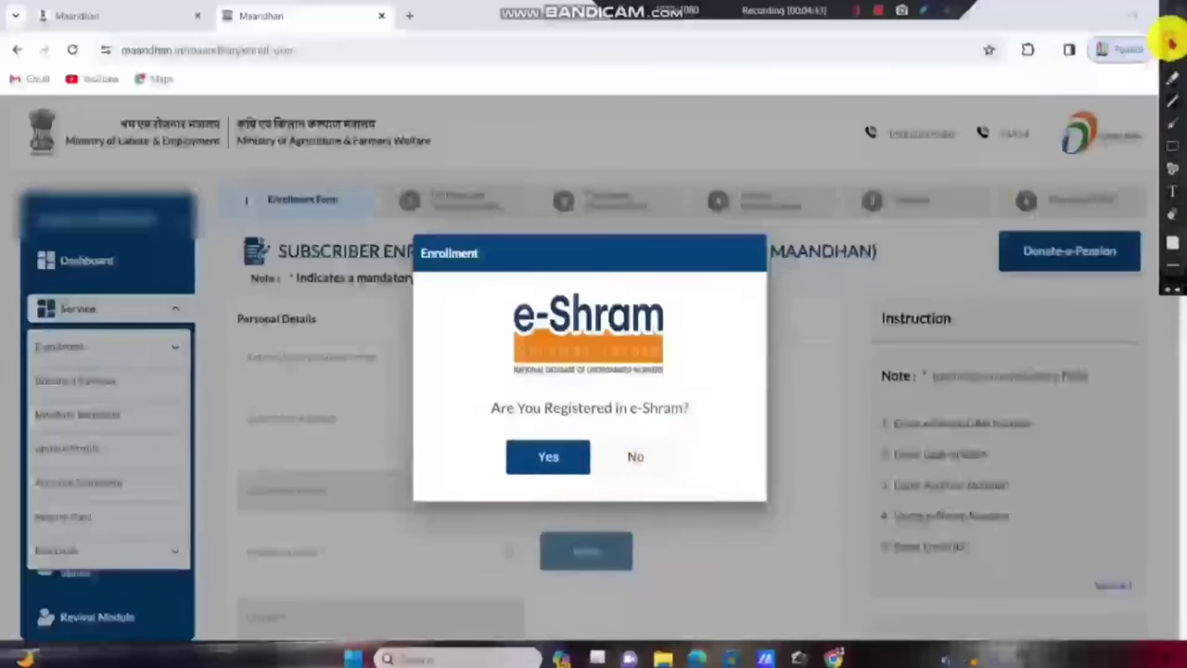
pyautogui.click(645, 456)
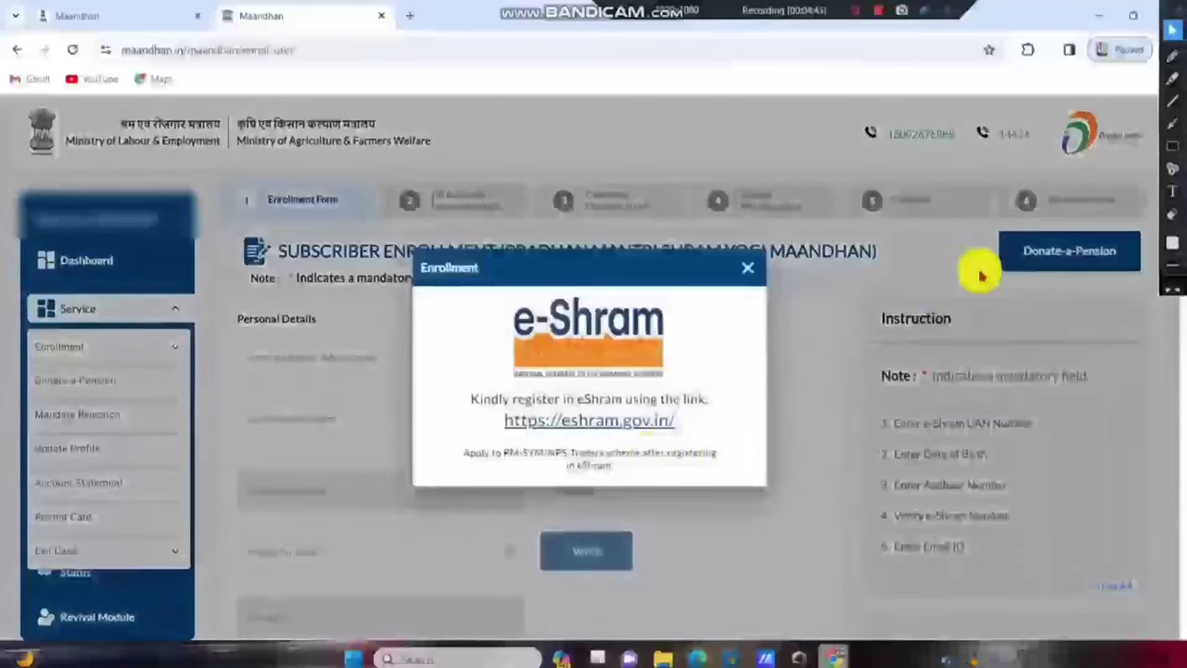
# - Outline the e-Shram registration notice and its link temporarily in red, and close the notice
pyautogui.click(1171, 146)
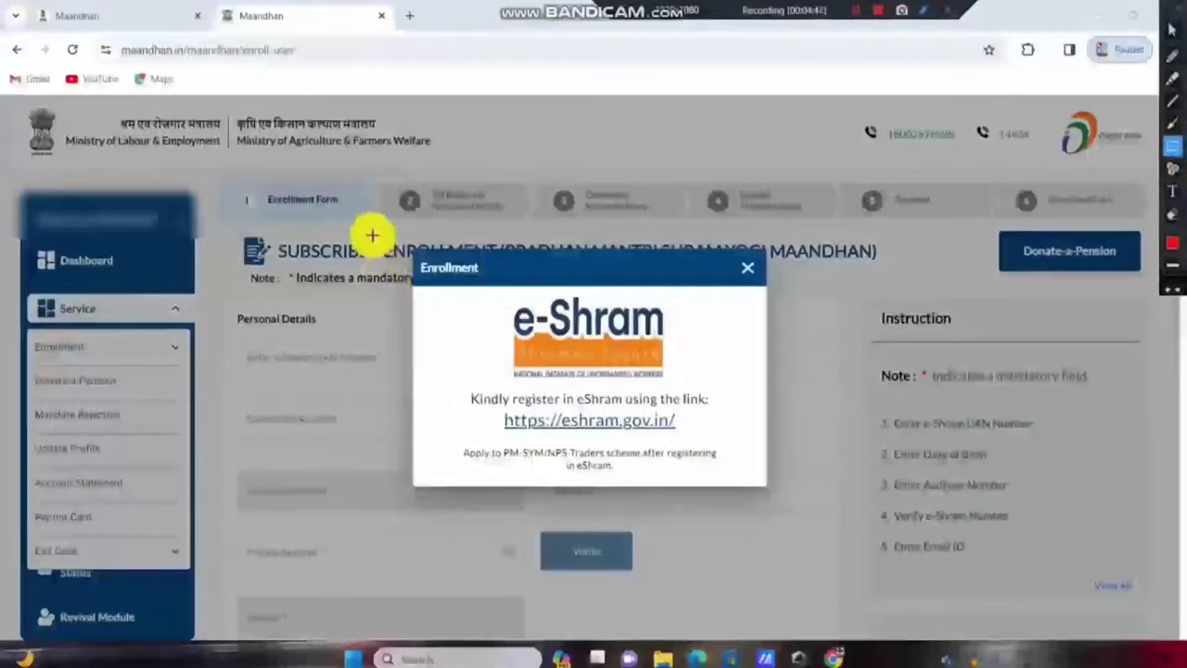
pyautogui.moveTo(372, 235)
pyautogui.mouseDown()
pyautogui.moveTo(784, 491)
pyautogui.moveTo(810, 532)
pyautogui.mouseUp()
pyautogui.moveTo(451, 388); pyautogui.dragTo(746, 439)
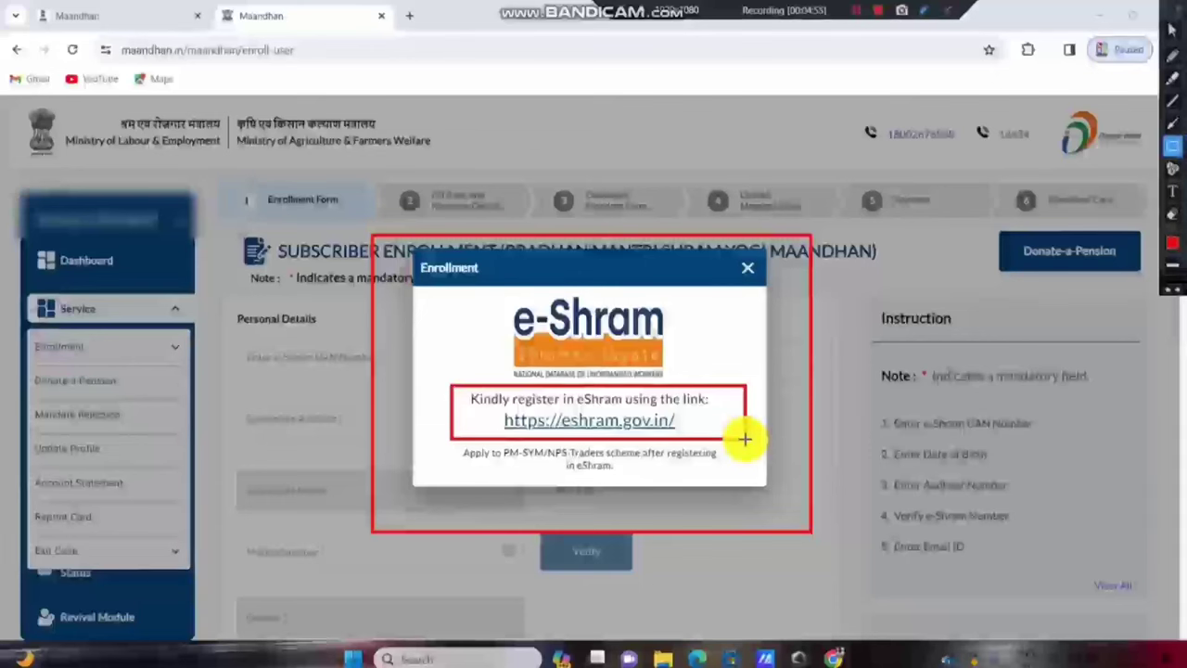
pyautogui.hotkey('ctrl', 'z')
pyautogui.hotkey('ctrl', 'z')
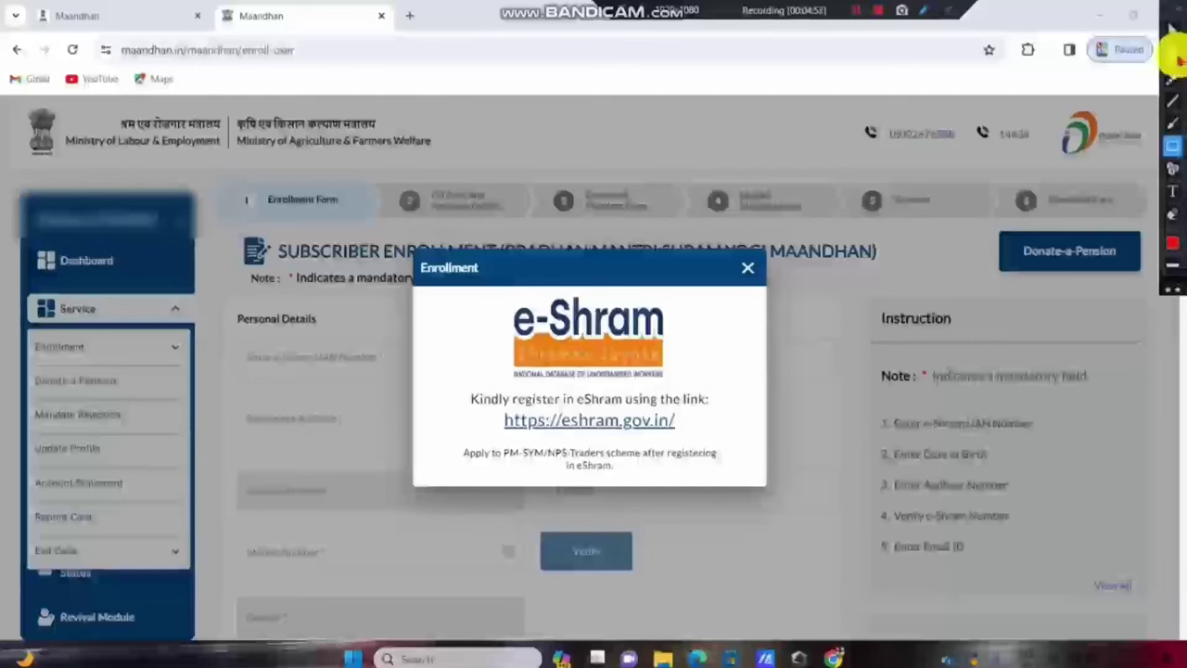
pyautogui.click(748, 267)
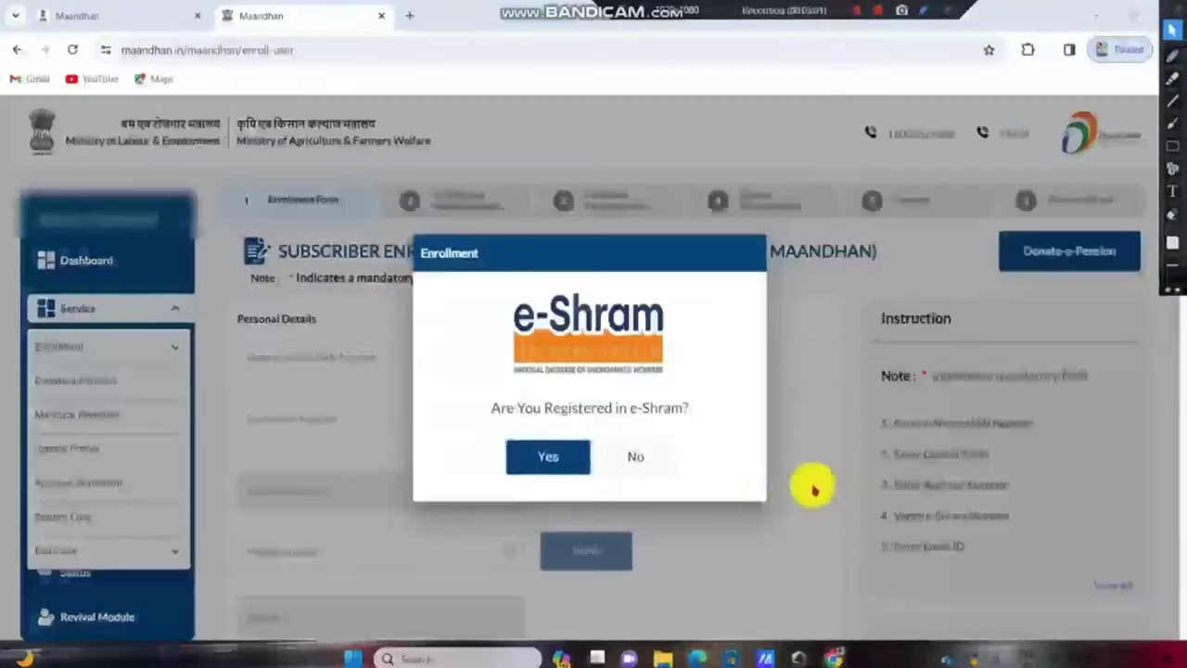
# - Mark the Yes answer temporarily in red and answer Yes to the e-Shram registration question
pyautogui.click(1172, 146)
pyautogui.moveTo(470, 427); pyautogui.dragTo(601, 476)
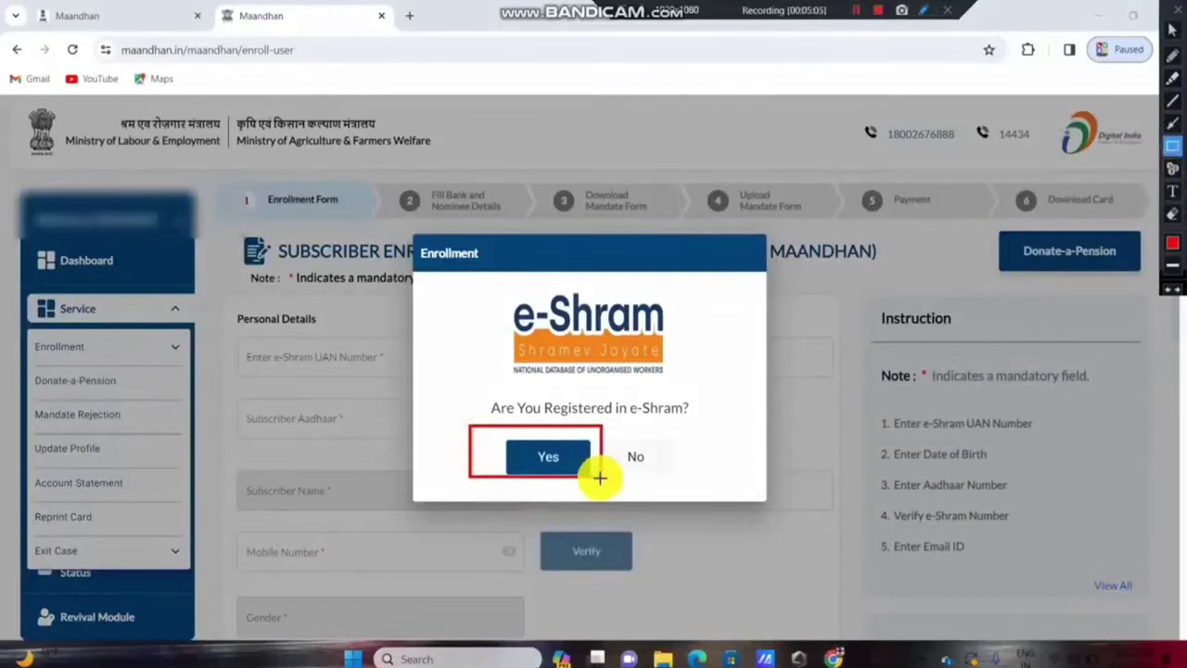
pyautogui.hotkey('ctrl', 'z')
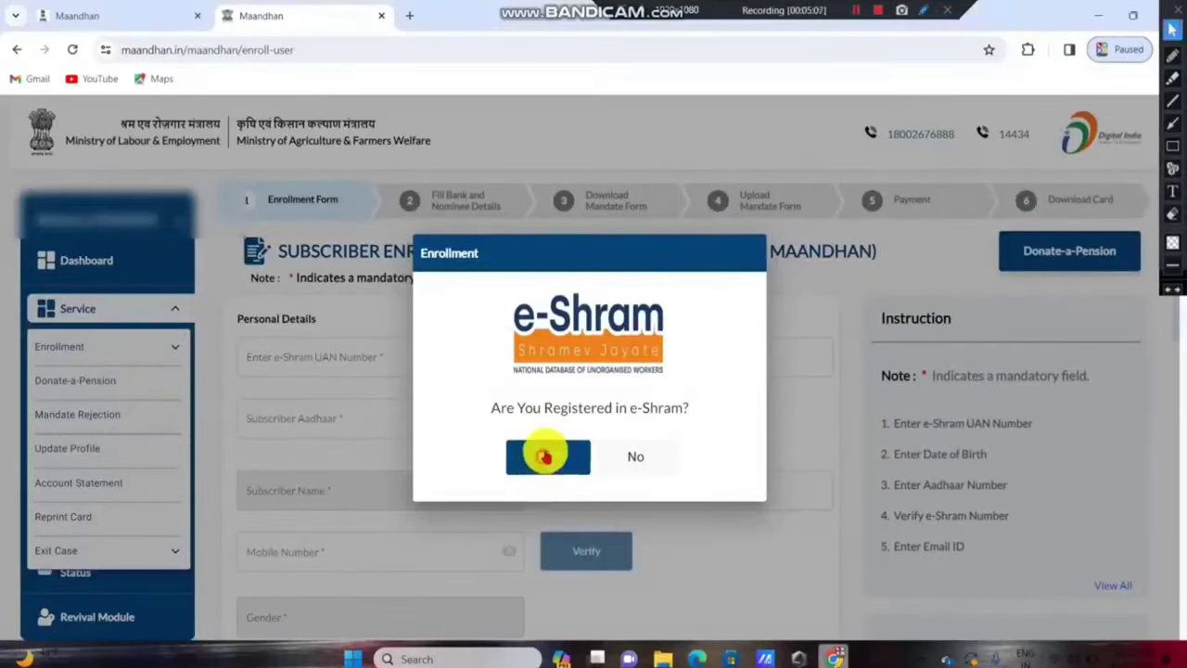
pyautogui.click(544, 456)
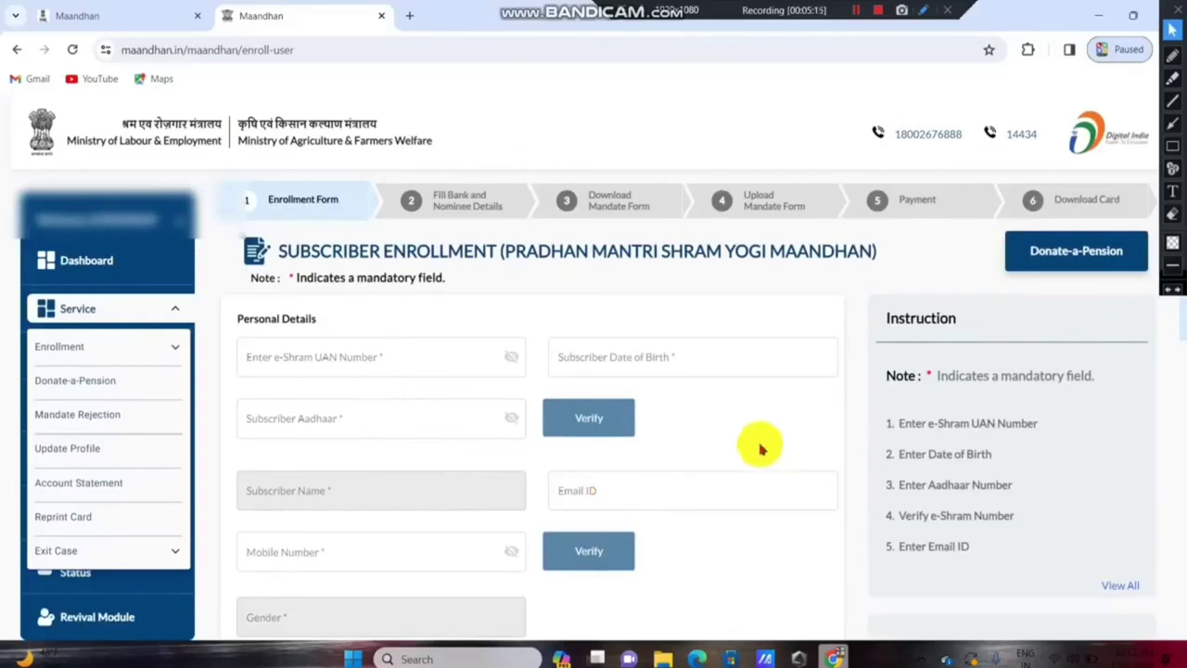
# - Point red arrows at the e-Shram UAN Number, Subscriber Date of Birth and Subscriber Aadhaar fields and the Aadhaar Verify button
pyautogui.click(1173, 122)
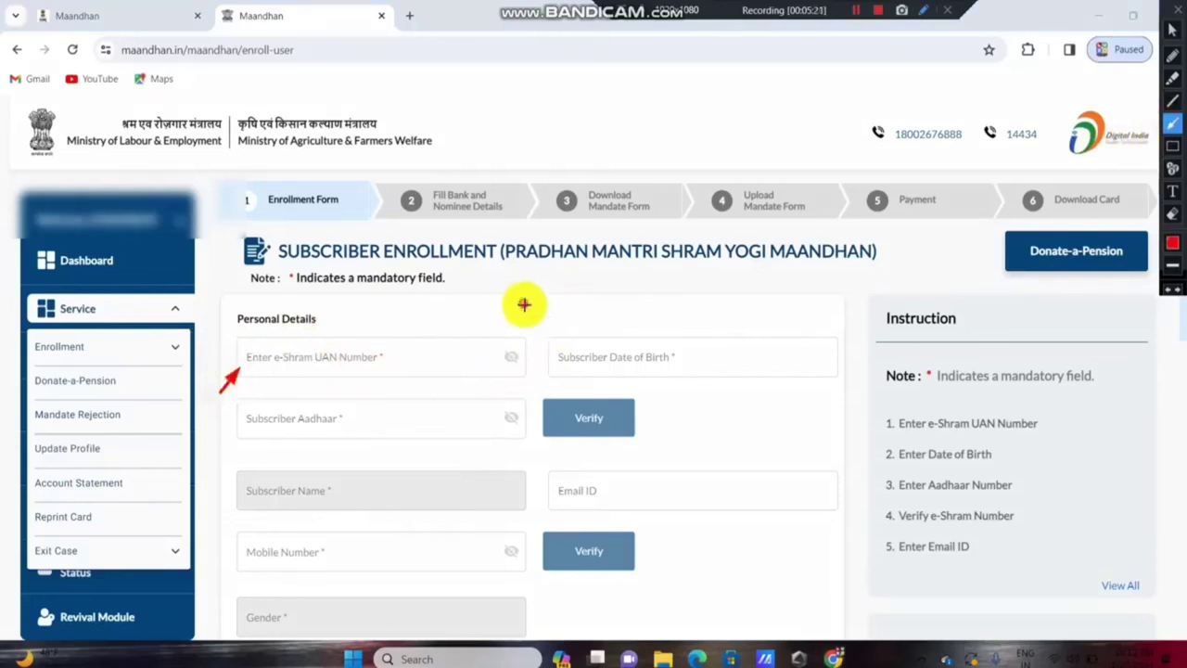
pyautogui.moveTo(524, 304); pyautogui.dragTo(588, 343)
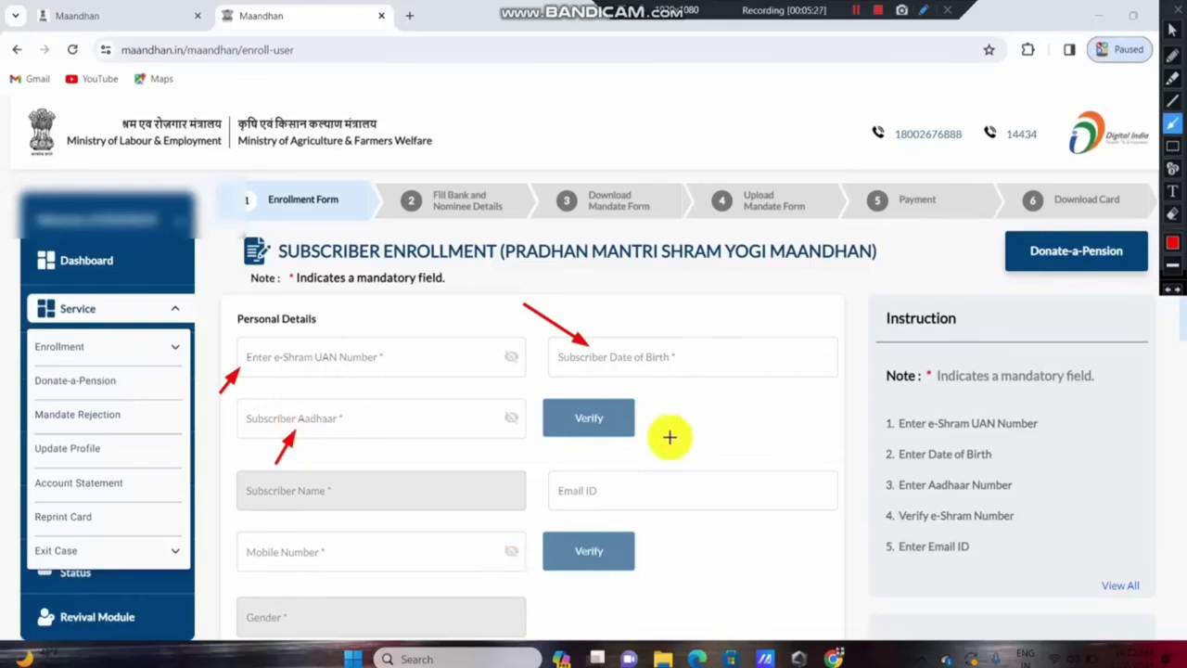
pyautogui.moveTo(669, 434); pyautogui.dragTo(636, 429)
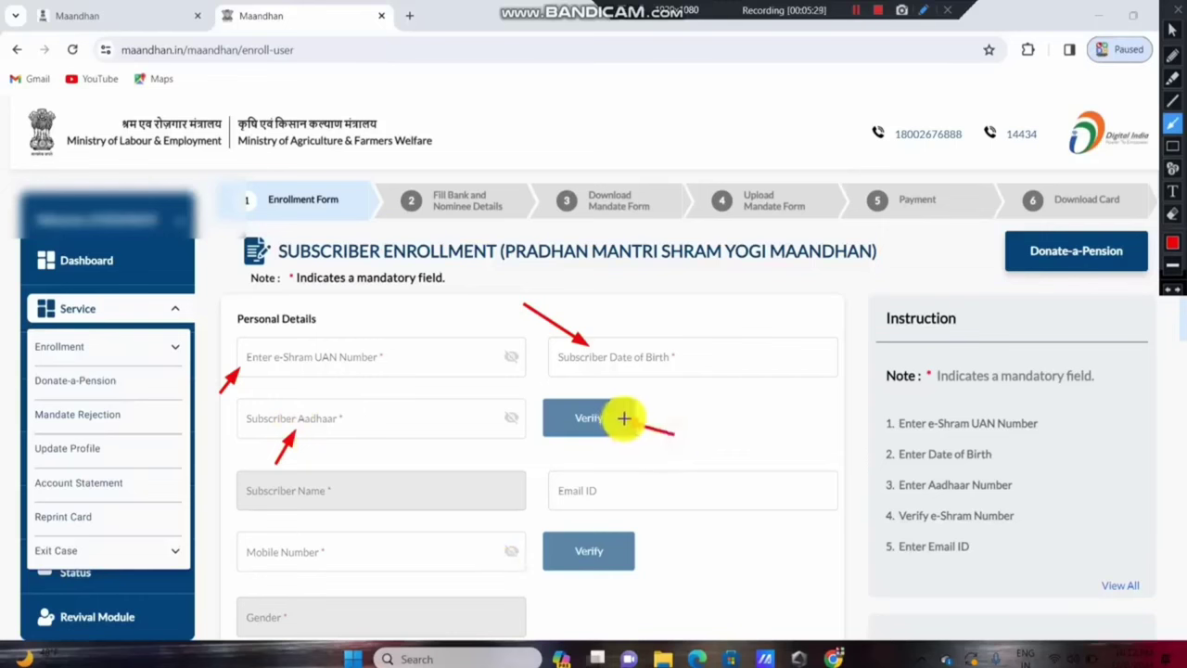
pyautogui.moveTo(638, 422); pyautogui.dragTo(619, 419)
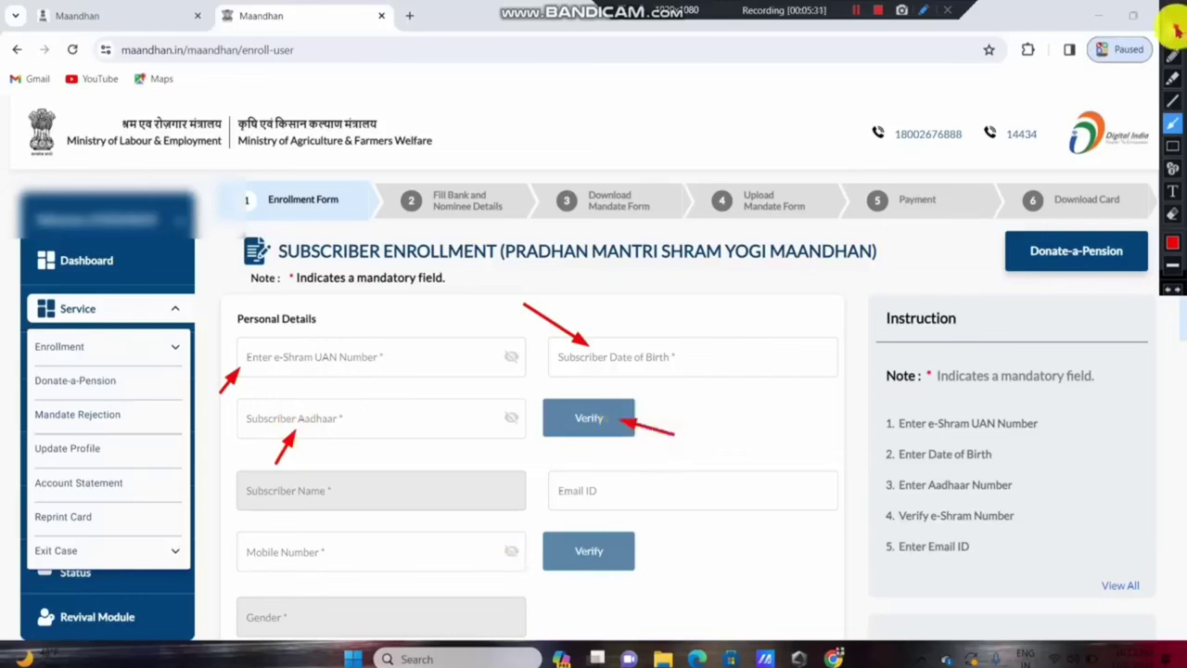
# - Point red arrows at the Subscriber Name, Email ID and Mobile Number fields under Personal Details
pyautogui.click(1175, 31)
pyautogui.scroll(-5, 875, 273)
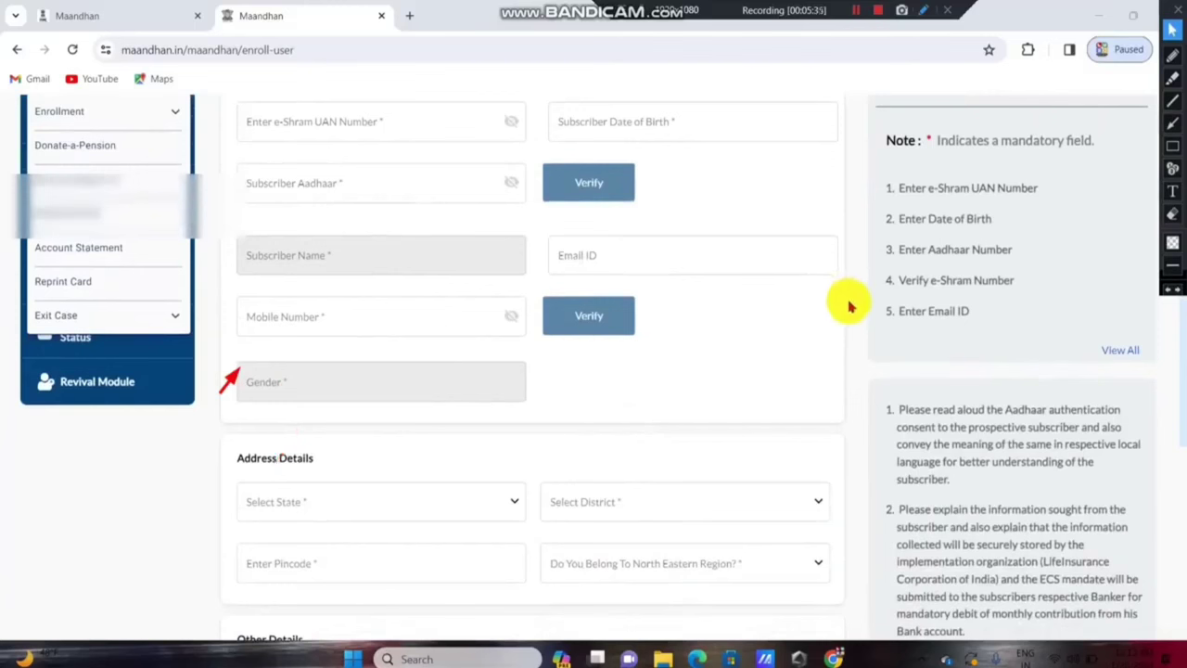
pyautogui.click(1172, 124)
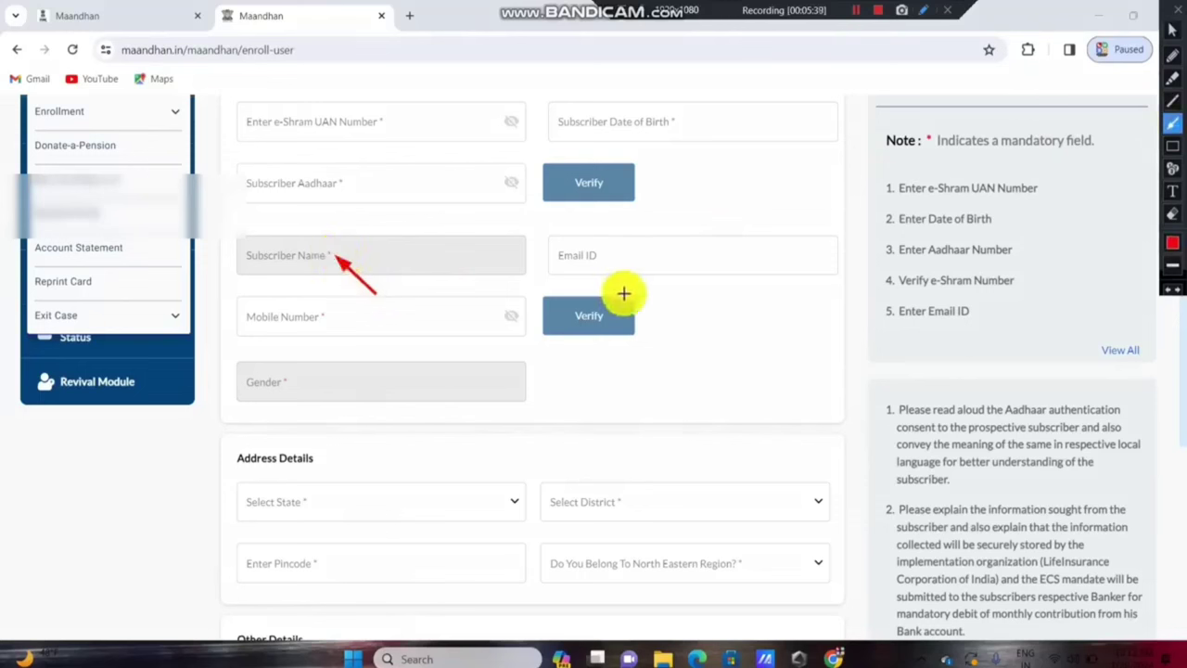
pyautogui.moveTo(754, 312); pyautogui.dragTo(670, 250)
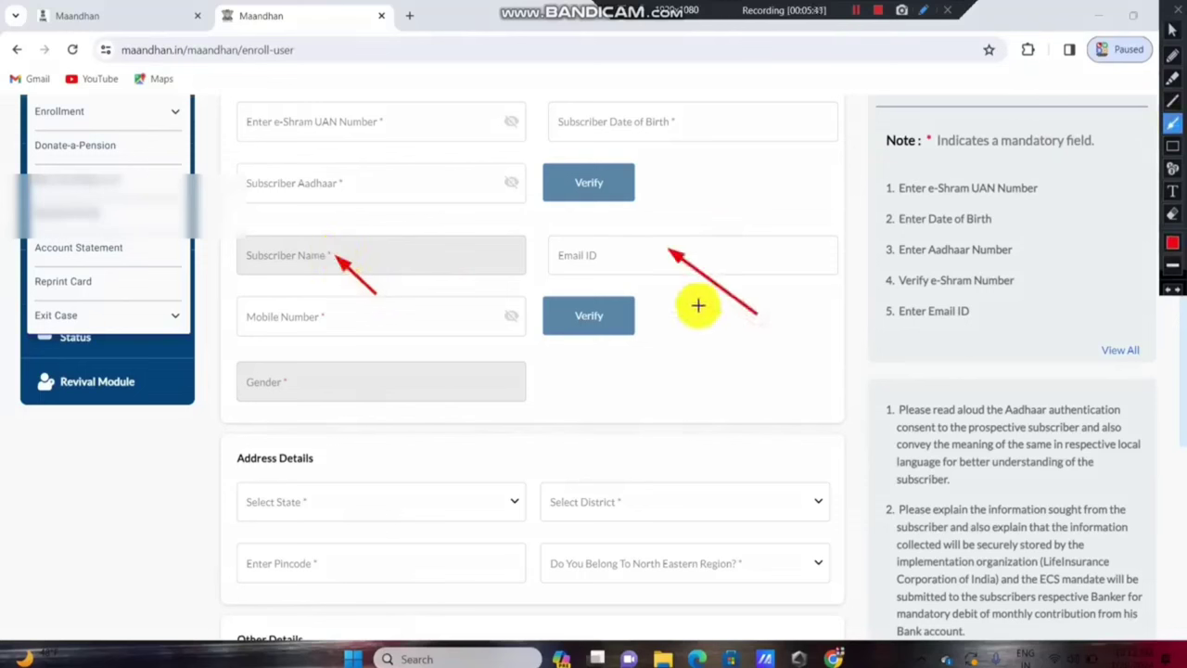
pyautogui.moveTo(458, 349); pyautogui.dragTo(430, 320)
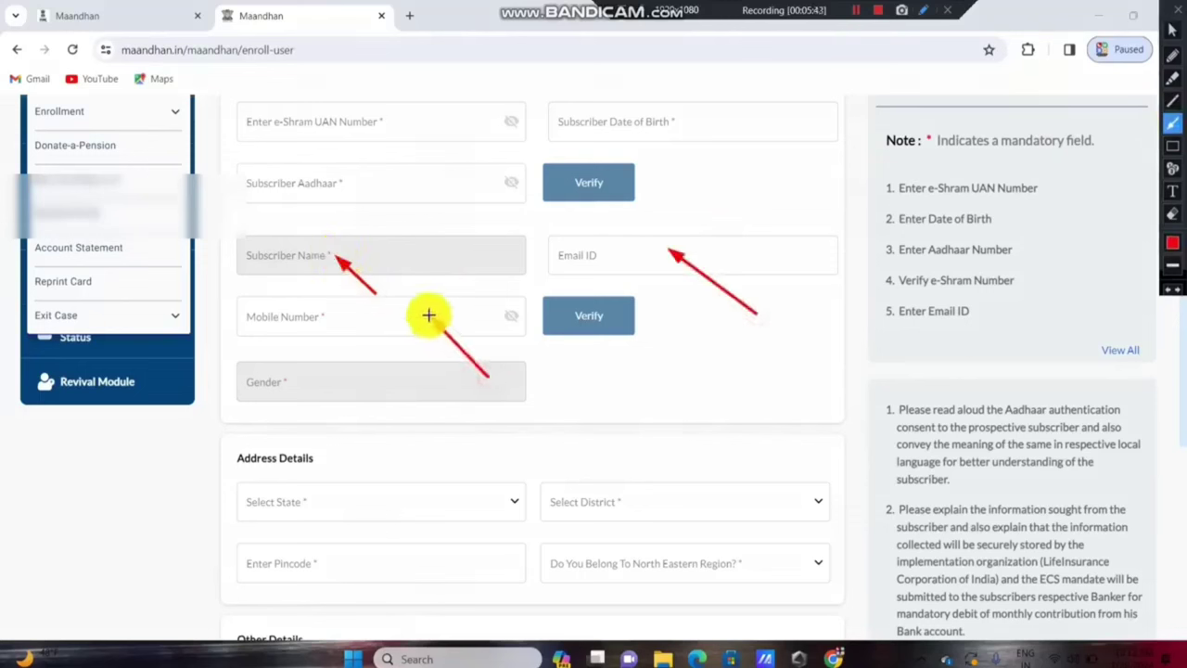
# - Point red arrows at the Verify buttons beside the Mobile Number and Subscriber Aadhaar fields temporarily
pyautogui.moveTo(629, 388); pyautogui.dragTo(603, 335)
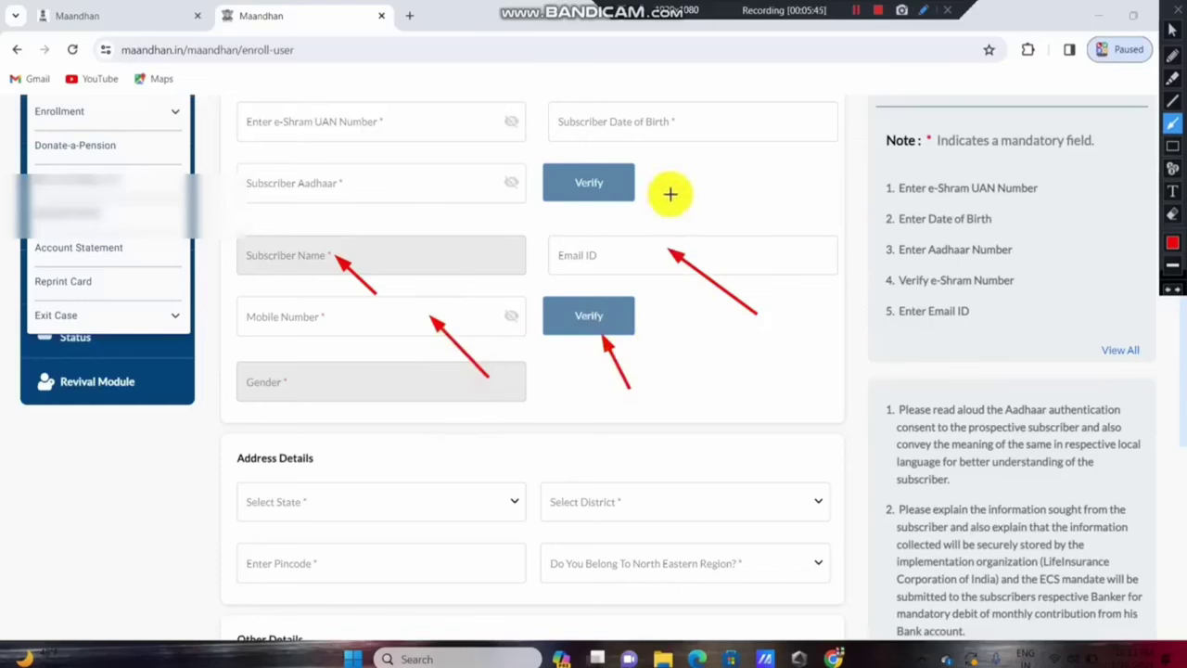
pyautogui.moveTo(678, 203); pyautogui.dragTo(639, 182)
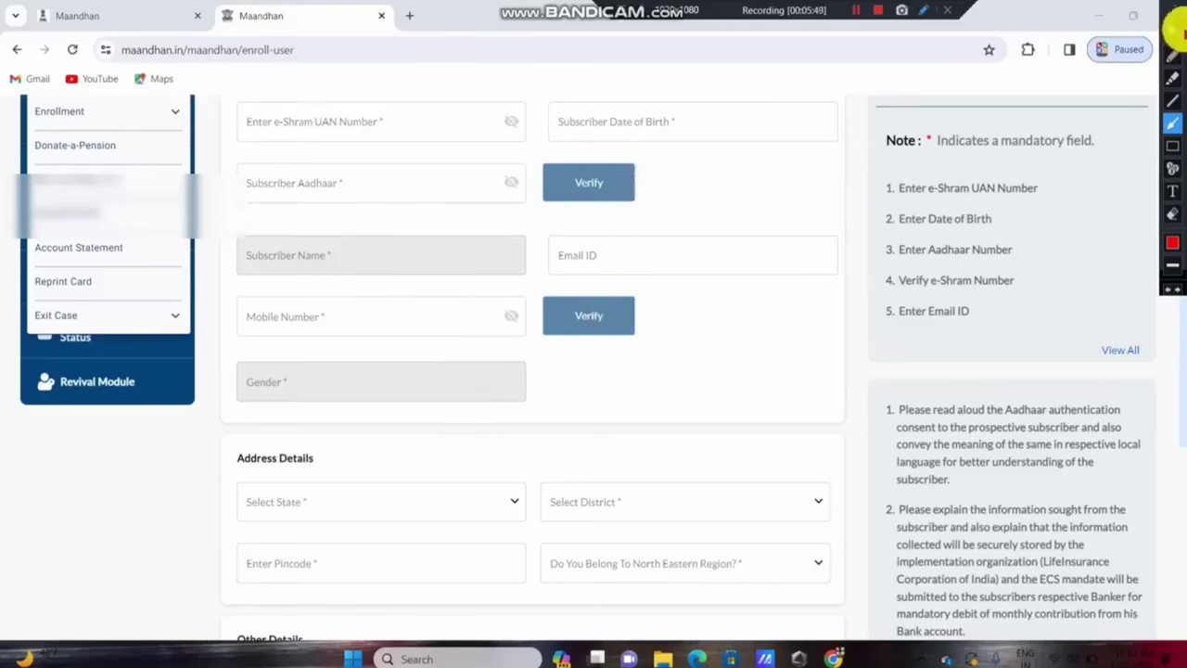
pyautogui.click(1172, 30)
# - Outline the Address Details heading and the State, District, Pincode and North Eastern Region fields temporarily in red
pyautogui.scroll(-4, 835, 353)
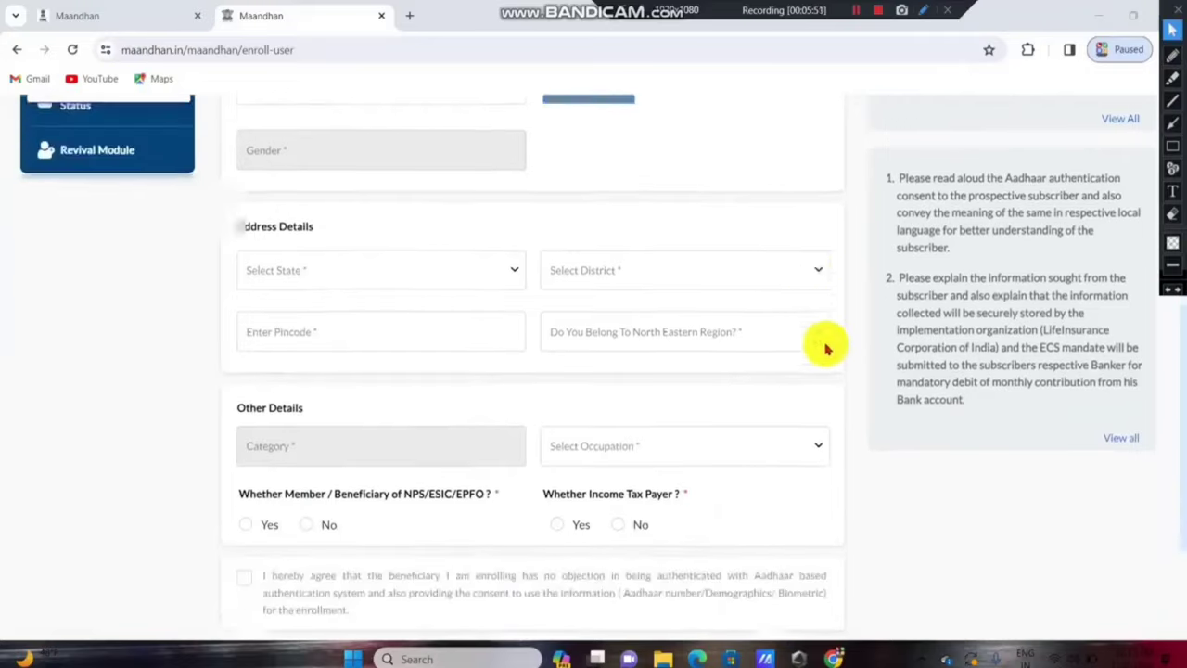
pyautogui.click(1173, 146)
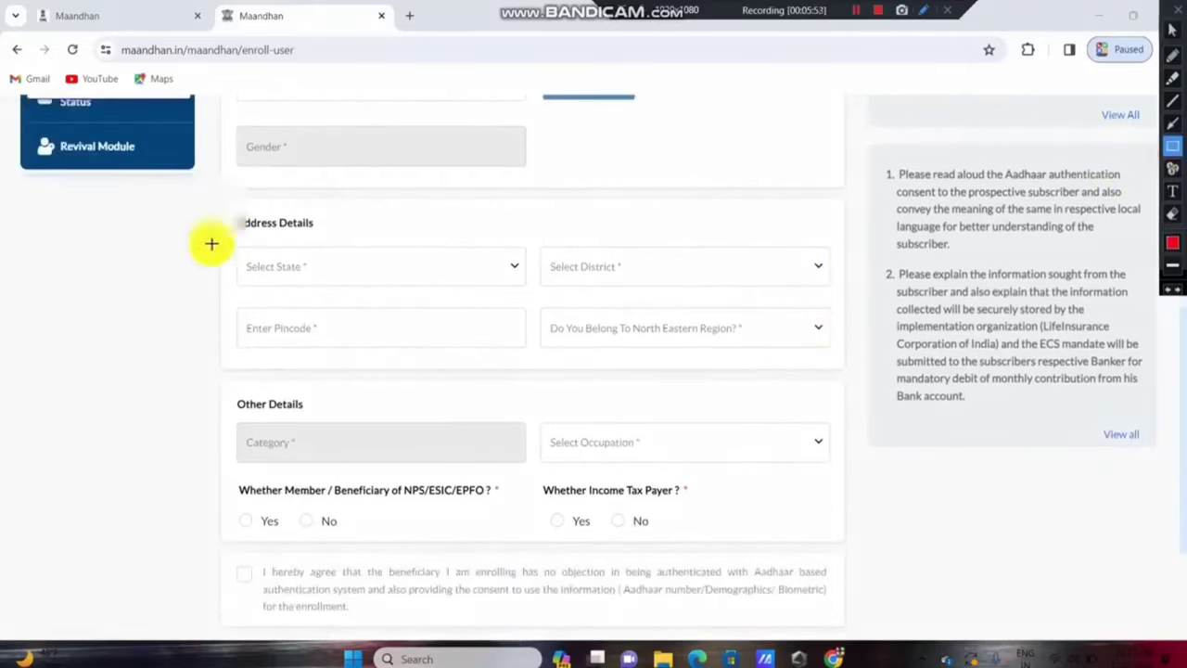
pyautogui.moveTo(190, 202); pyautogui.dragTo(327, 233)
pyautogui.moveTo(219, 247); pyautogui.dragTo(326, 282)
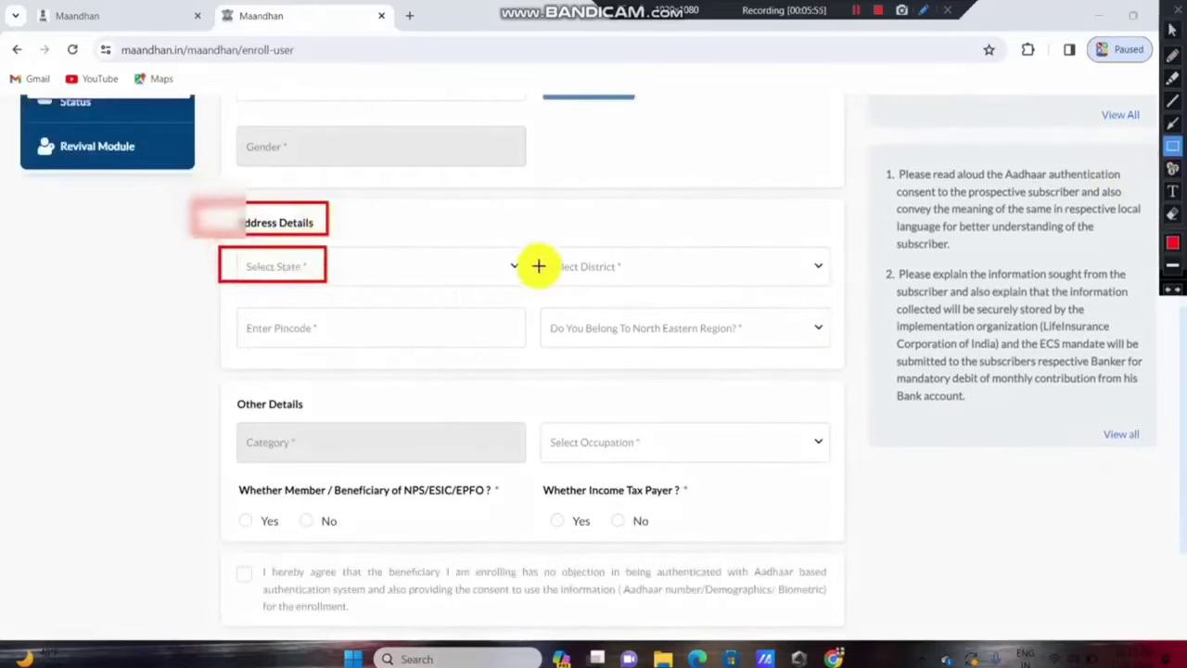
pyautogui.moveTo(541, 246); pyautogui.dragTo(634, 283)
pyautogui.moveTo(216, 311); pyautogui.dragTo(349, 344)
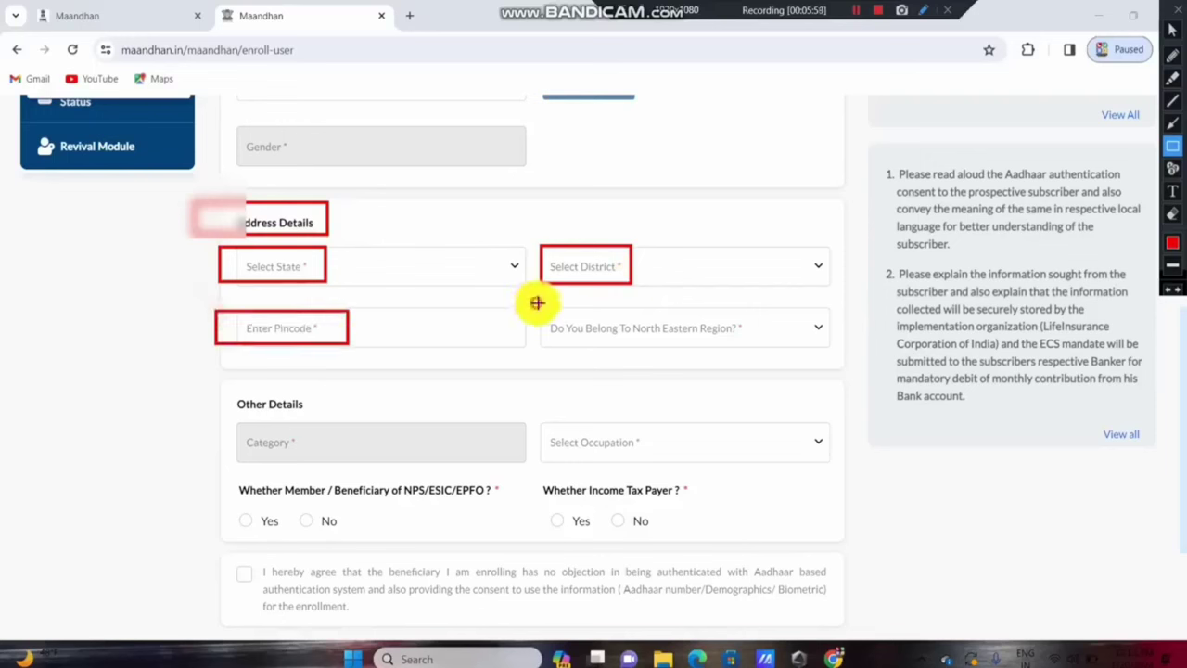
pyautogui.moveTo(537, 302); pyautogui.dragTo(787, 351)
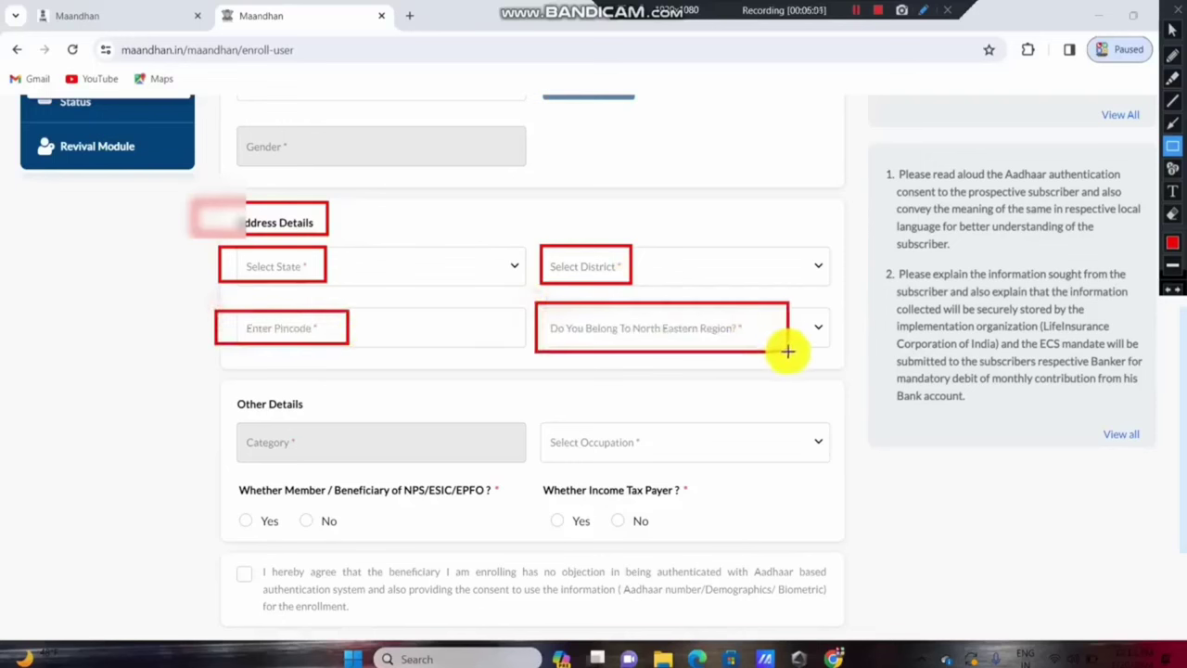
pyautogui.hotkey('ctrl', 'z')
pyautogui.hotkey('ctrl', 'z')
pyautogui.hotkey('ctrl', 'z')
pyautogui.hotkey('ctrl', 'z')
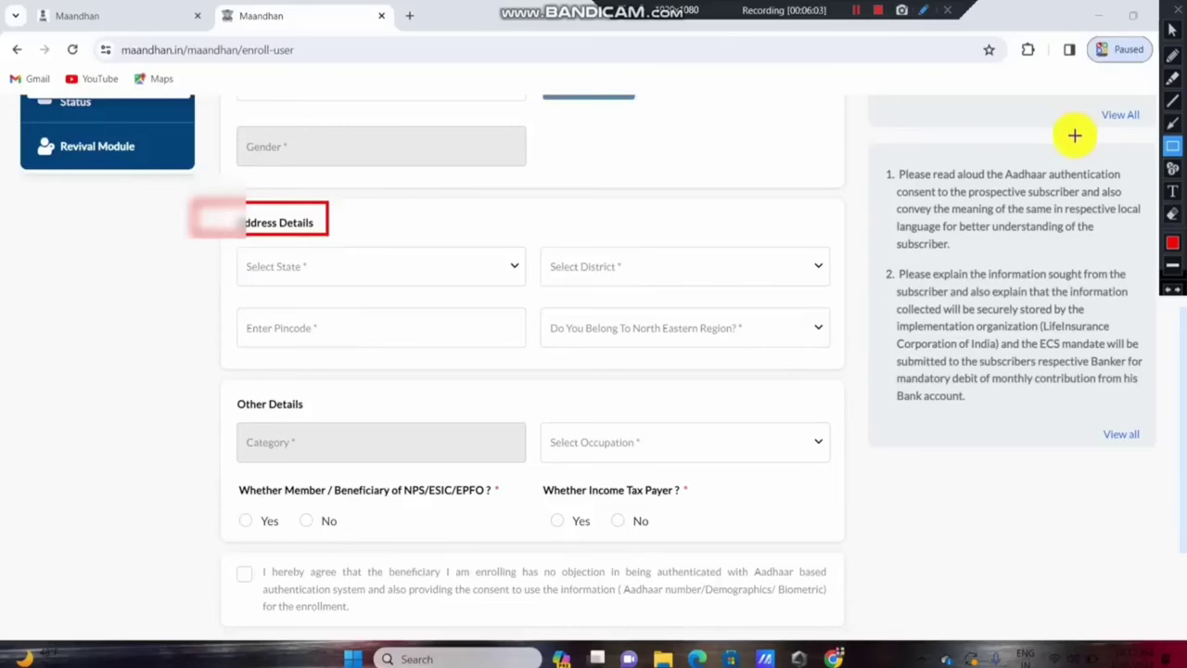
pyautogui.hotkey('ctrl', 'z')
pyautogui.click(1171, 30)
# - Outline the Other Details heading, Category, Occupation, and the NPS/ESIC/EPFO and Income Tax Payer questions with their Yes/No answers in red
pyautogui.scroll(-3, 816, 279)
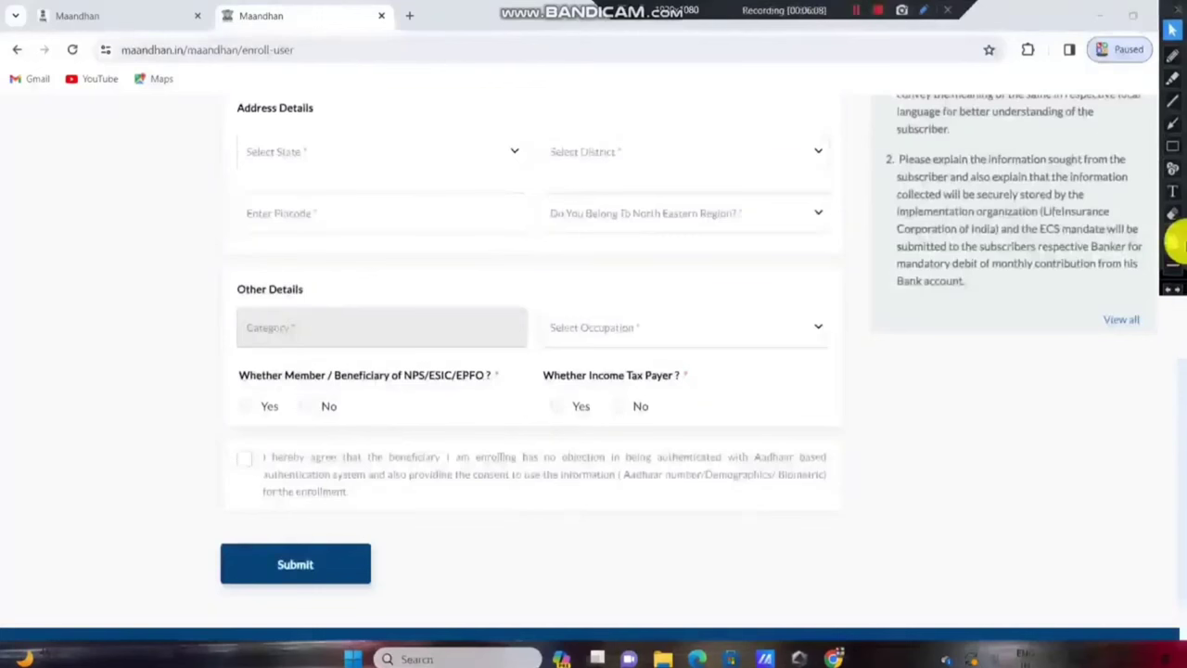
pyautogui.click(1173, 146)
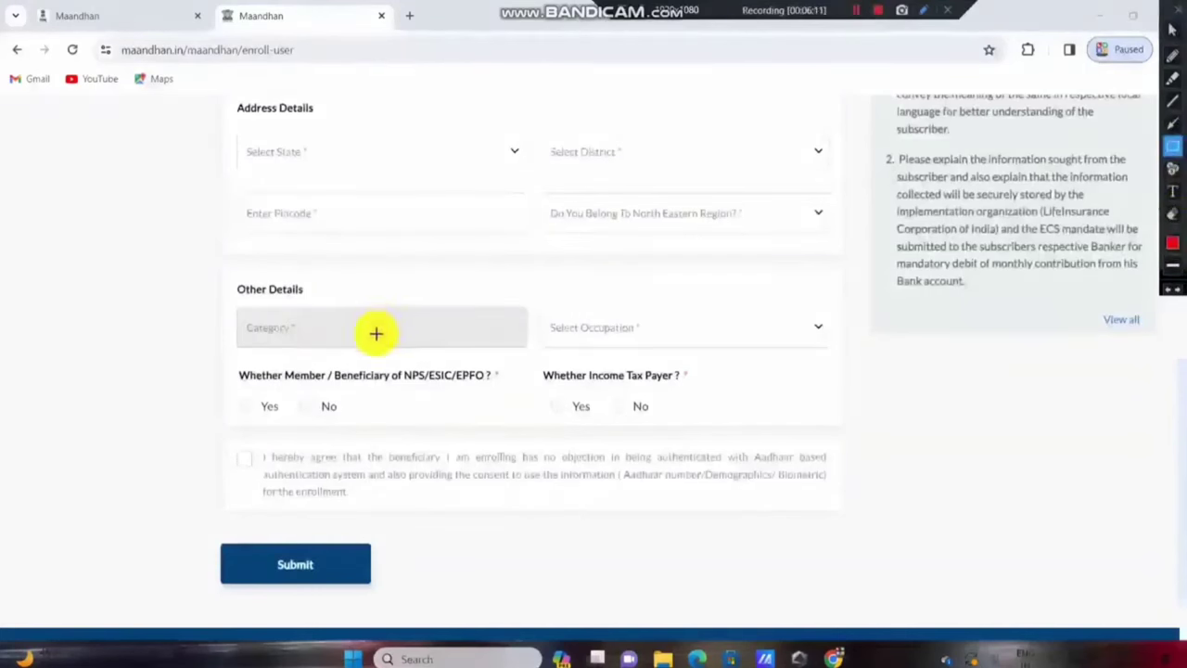
pyautogui.moveTo(228, 274)
pyautogui.mouseDown()
pyautogui.moveTo(298, 313)
pyautogui.moveTo(307, 343)
pyautogui.mouseUp()
pyautogui.moveTo(522, 311)
pyautogui.mouseDown()
pyautogui.moveTo(598, 343)
pyautogui.moveTo(701, 347)
pyautogui.mouseUp()
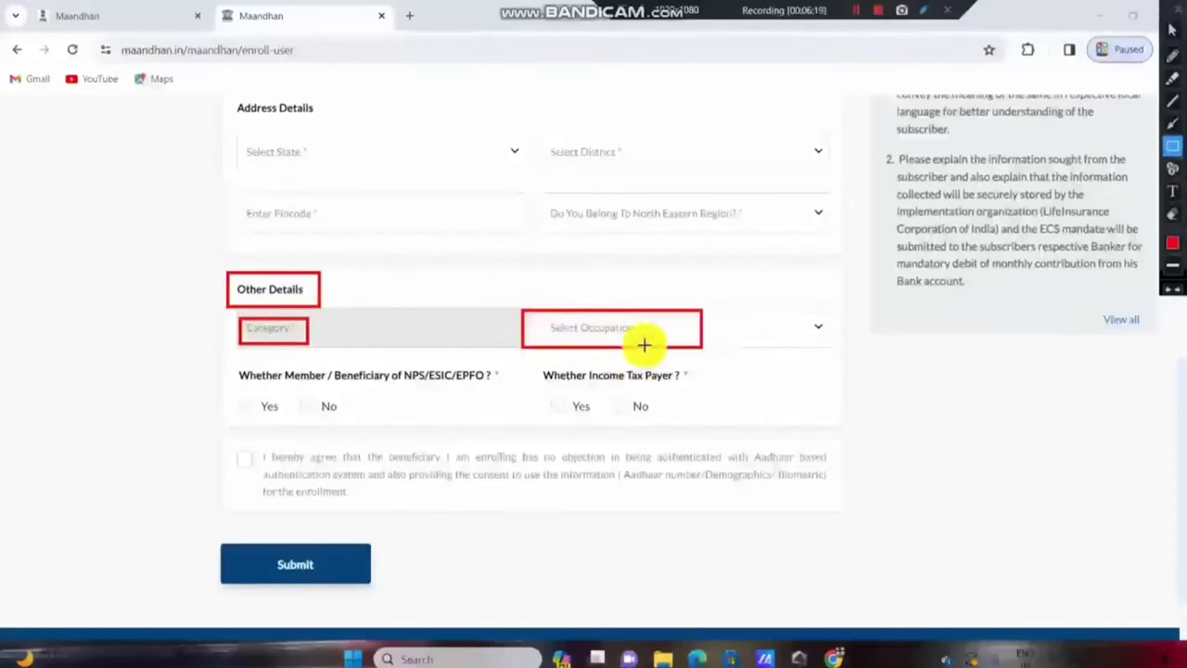
pyautogui.moveTo(228, 365); pyautogui.dragTo(515, 388)
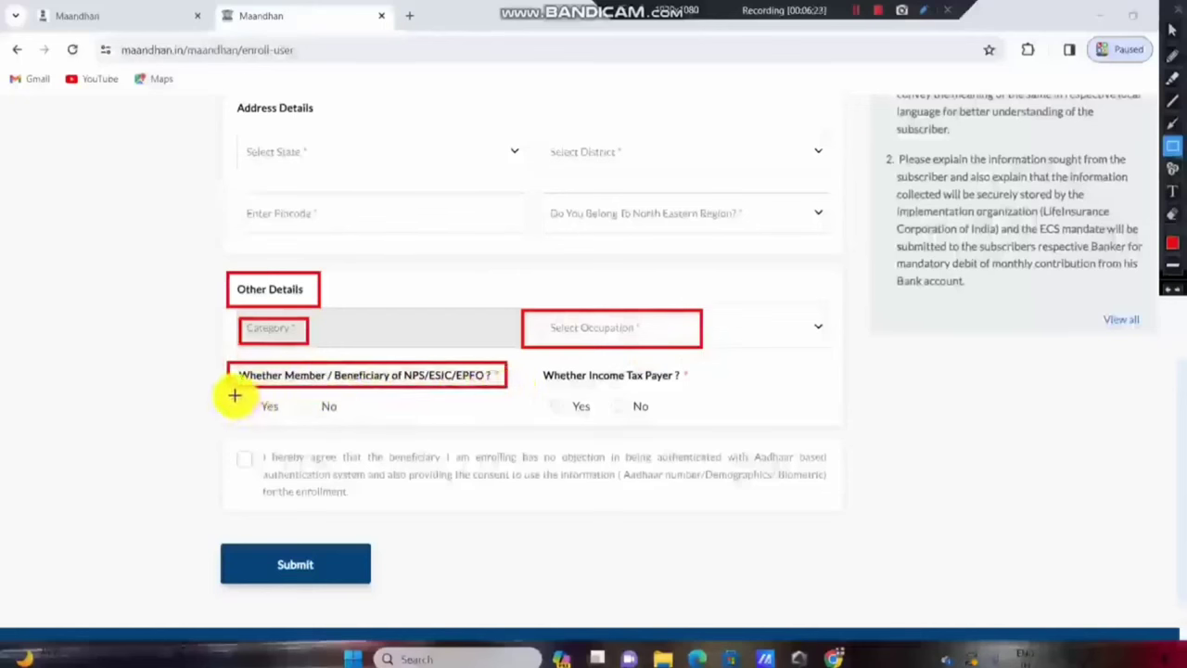
pyautogui.moveTo(231, 397); pyautogui.dragTo(364, 419)
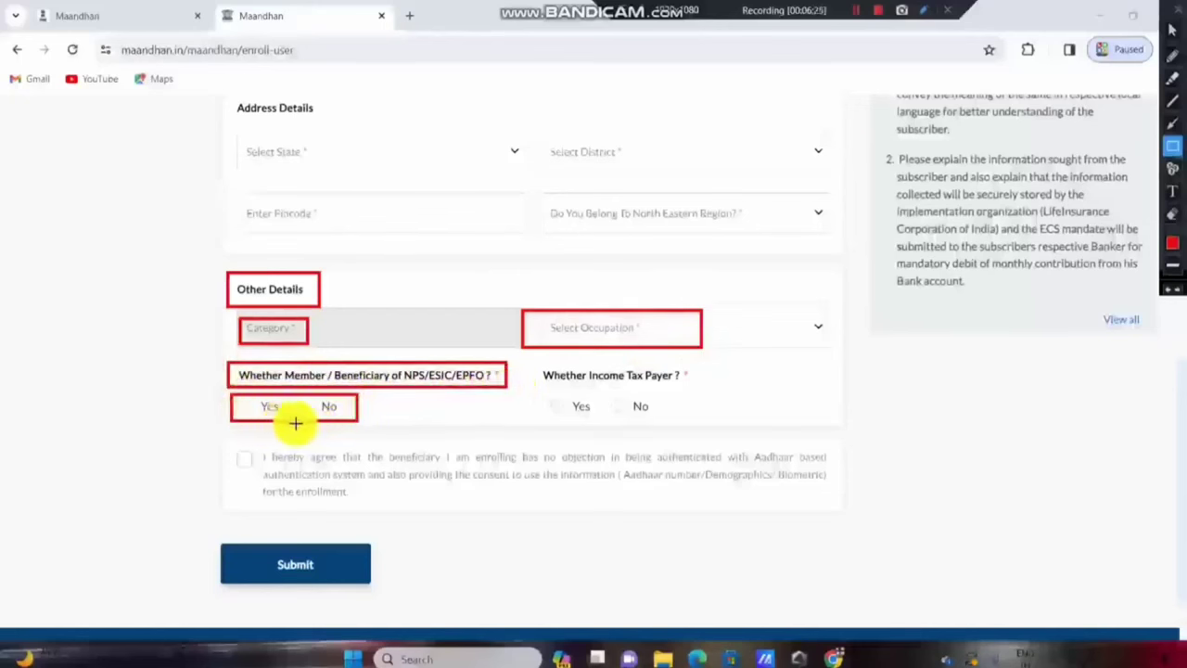
pyautogui.moveTo(530, 360); pyautogui.dragTo(699, 387)
pyautogui.moveTo(534, 395); pyautogui.dragTo(665, 422)
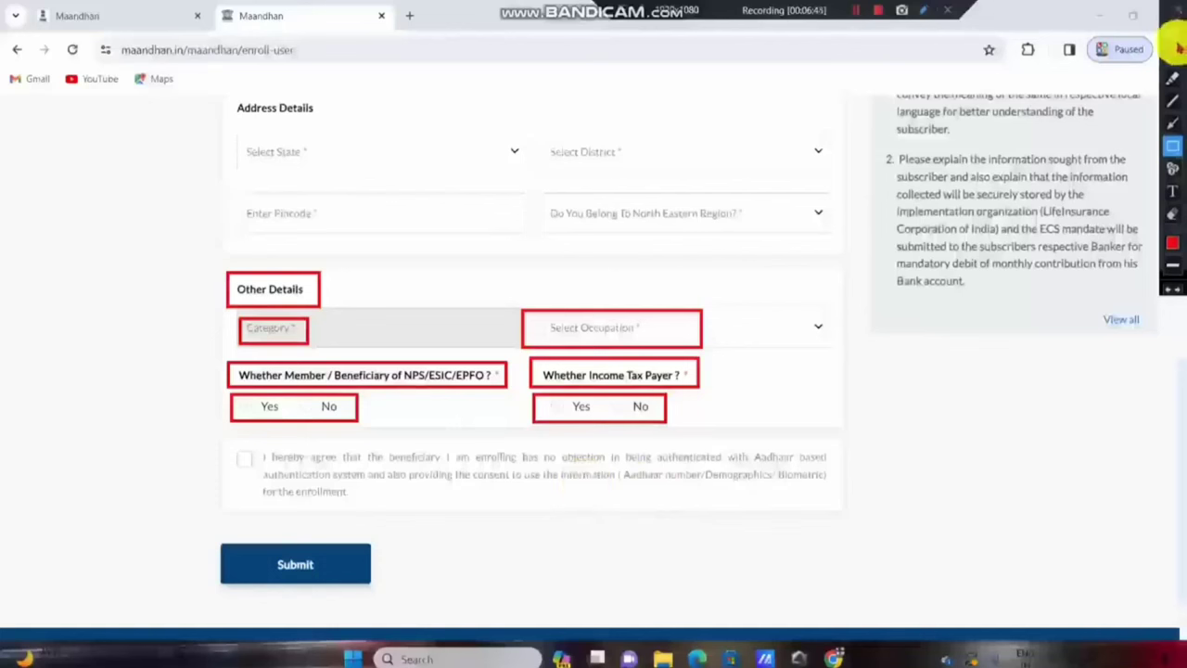
# - Outline the Aadhaar authentication consent checkbox in red and tick it
pyautogui.moveTo(209, 447)
pyautogui.mouseDown()
pyautogui.moveTo(287, 485)
pyautogui.moveTo(287, 474)
pyautogui.mouseUp()
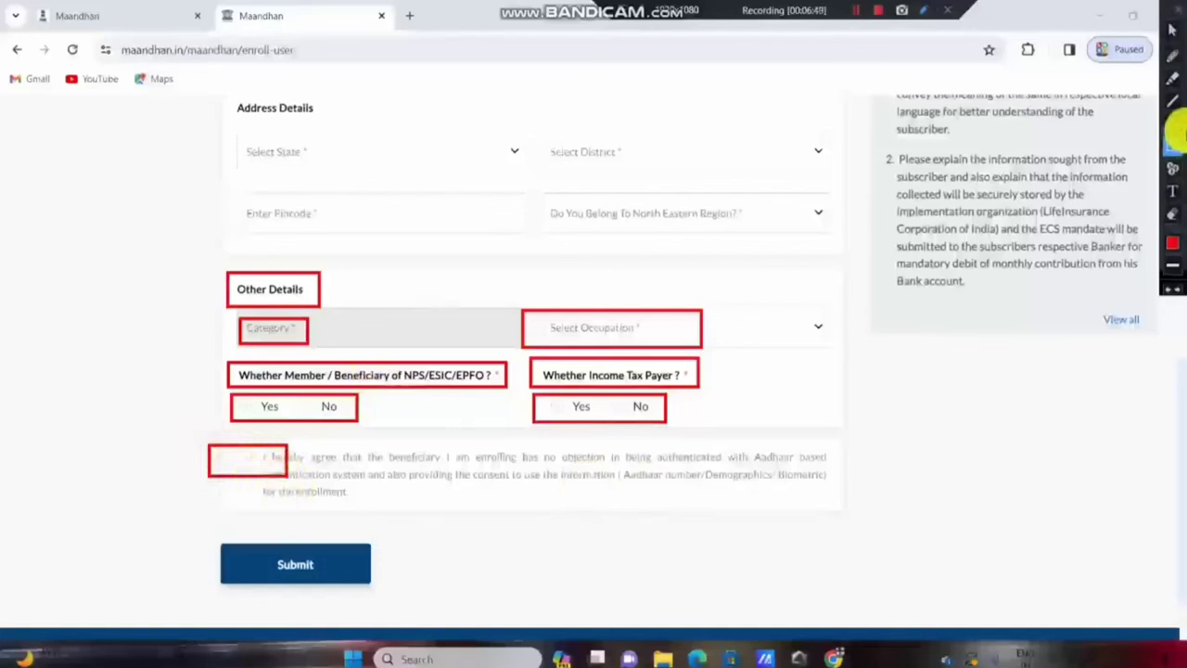
pyautogui.click(1173, 37)
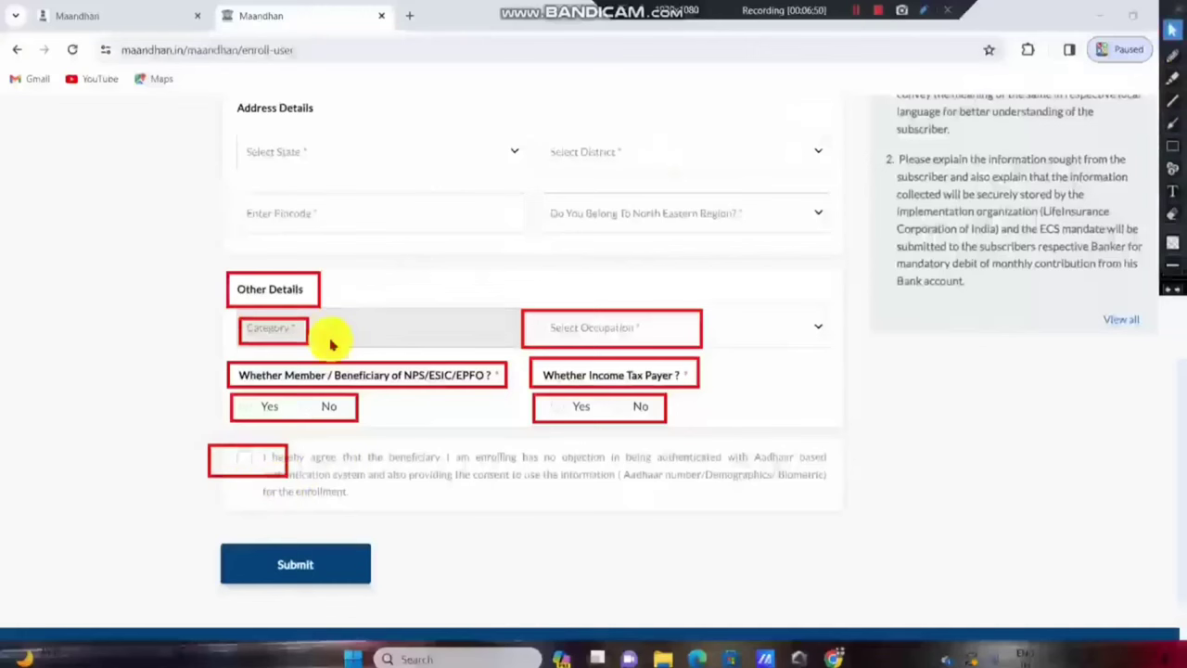
pyautogui.click(243, 459)
# - Outline the Submit button below the consent statement in red
pyautogui.click(1173, 146)
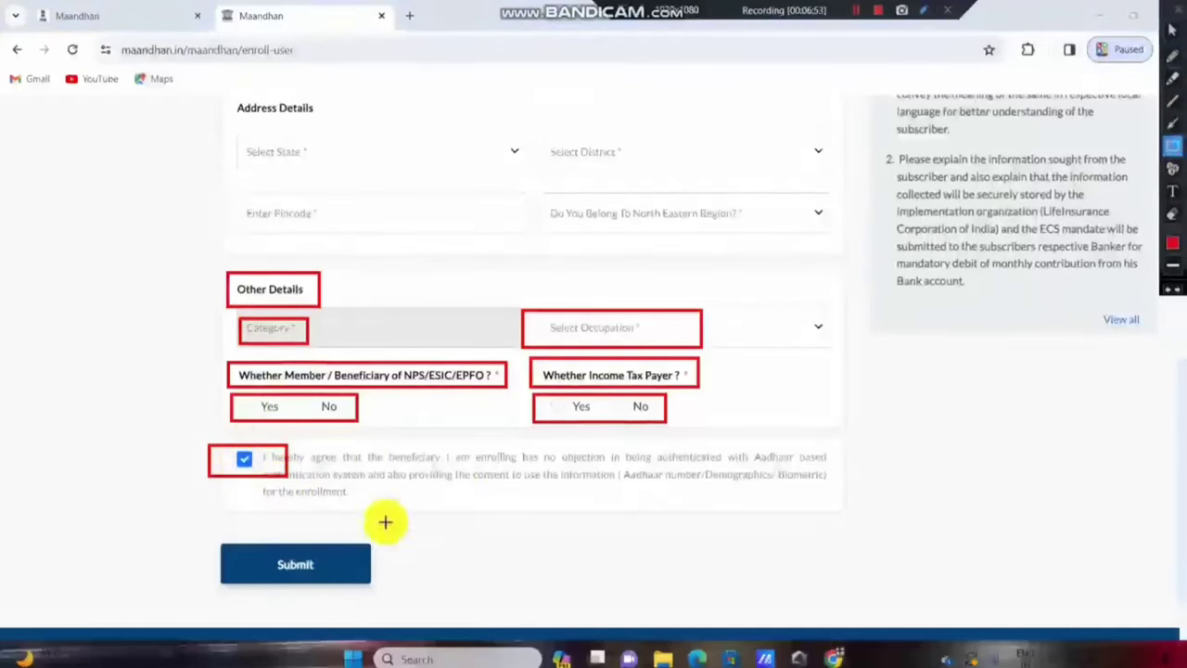
pyautogui.moveTo(187, 524)
pyautogui.mouseDown()
pyautogui.moveTo(376, 574)
pyautogui.moveTo(393, 593)
pyautogui.mouseUp()
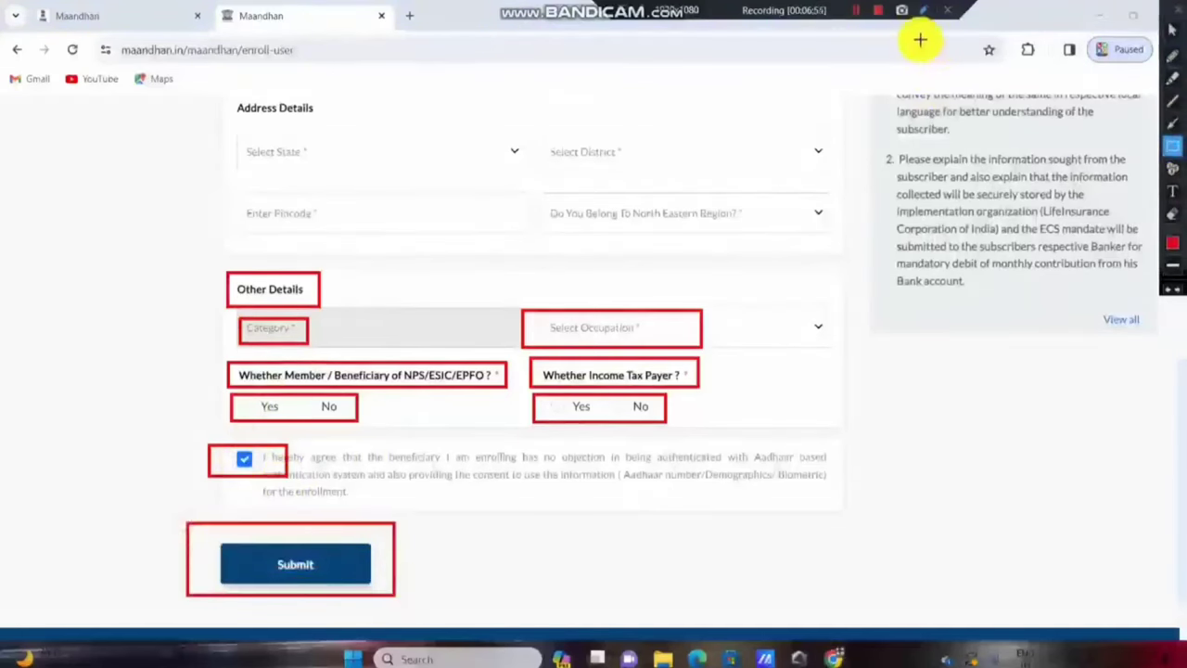
pyautogui.click(855, 11)
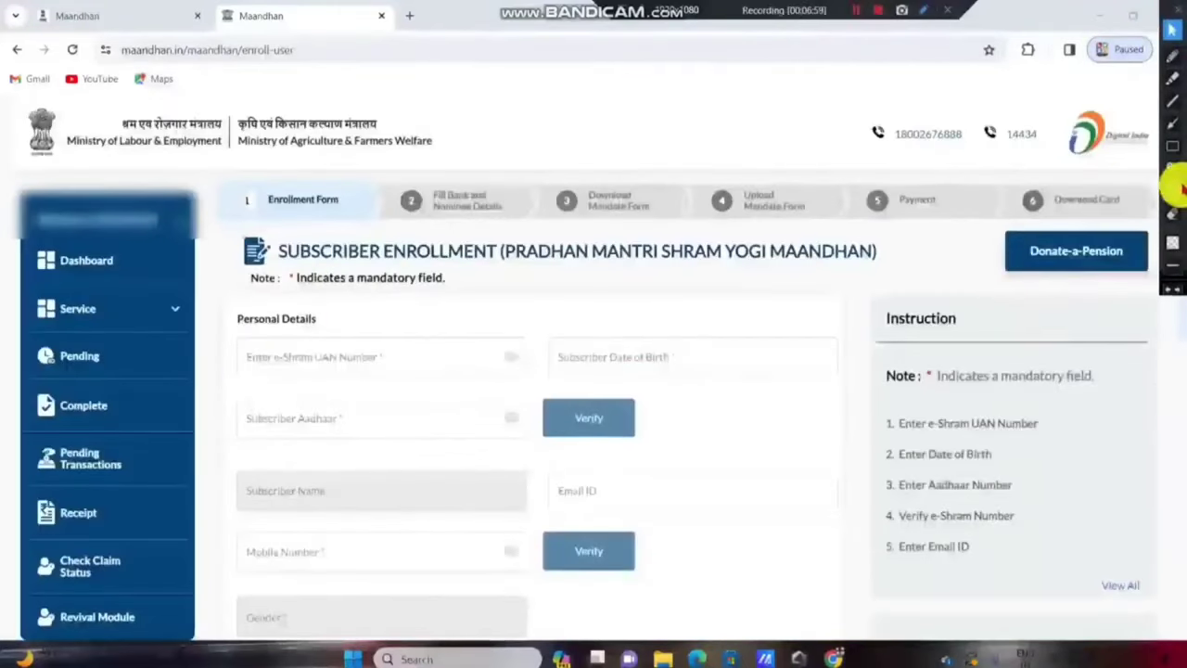
# - Outline the Fill Bank and Nominee Details stage and the whole row of enrollment stages in red
pyautogui.click(1172, 147)
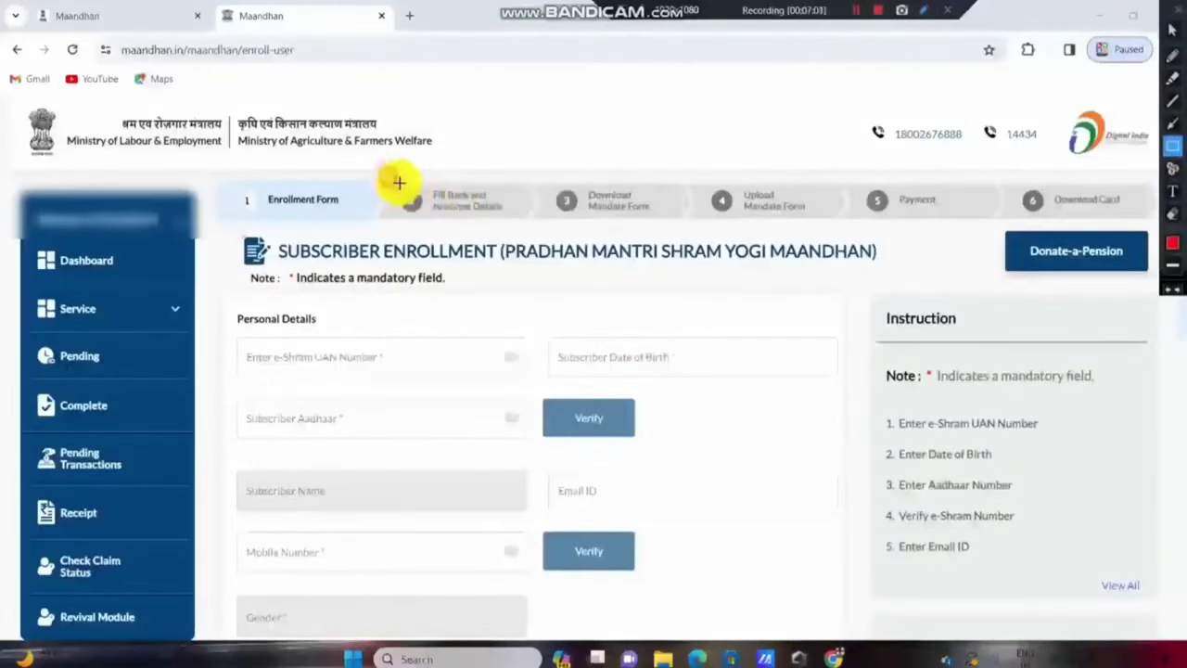
pyautogui.moveTo(388, 176); pyautogui.dragTo(519, 231)
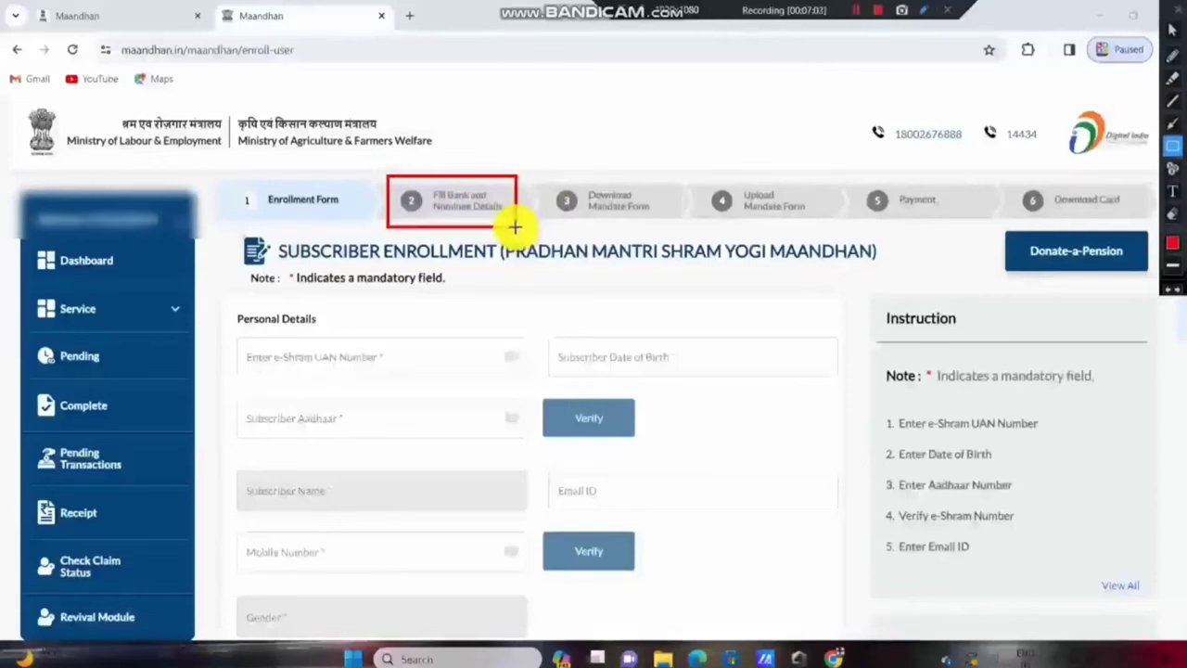
pyautogui.moveTo(179, 171); pyautogui.dragTo(1164, 241)
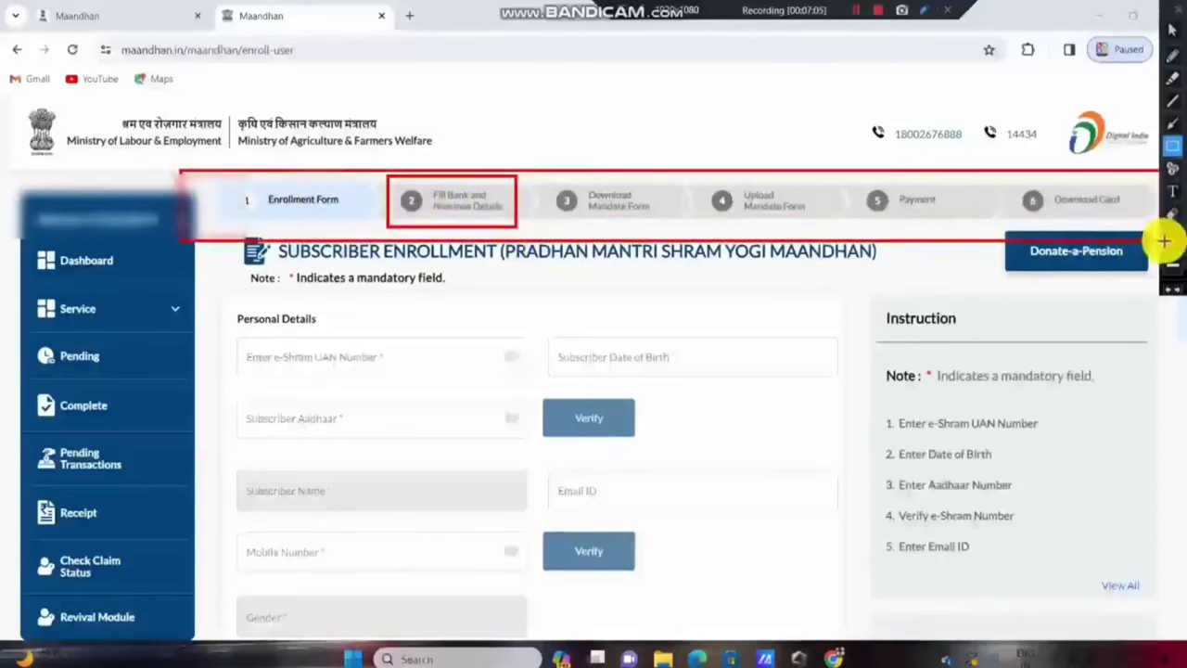
# - Point a red arrow at each of the six enrollment stages, from Enrollment Form to Download Card, and clear the markings
pyautogui.click(1173, 122)
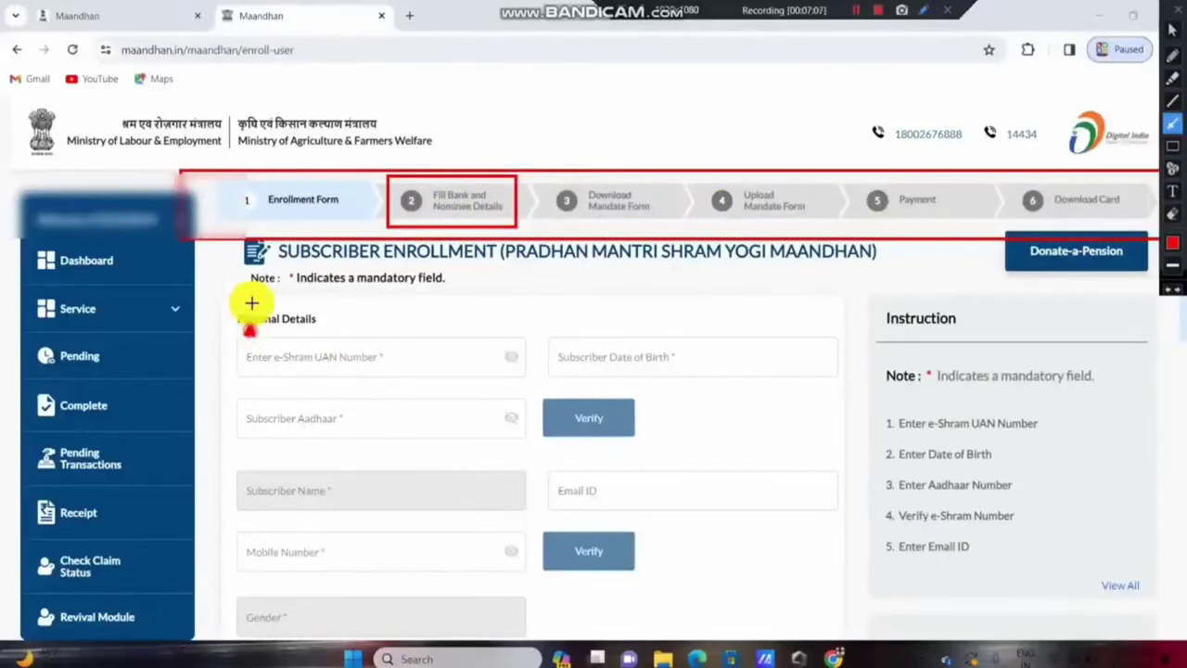
pyautogui.moveTo(251, 303); pyautogui.dragTo(279, 234)
pyautogui.moveTo(416, 313); pyautogui.dragTo(433, 228)
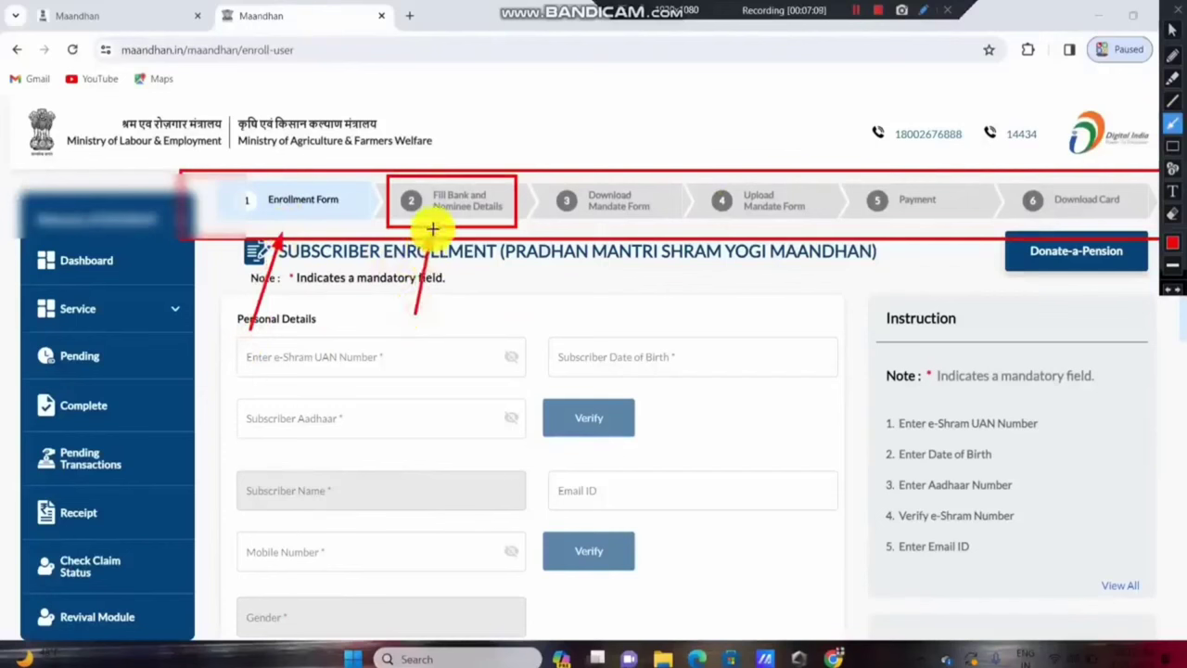
pyautogui.moveTo(547, 312); pyautogui.dragTo(590, 228)
pyautogui.moveTo(757, 302); pyautogui.dragTo(760, 231)
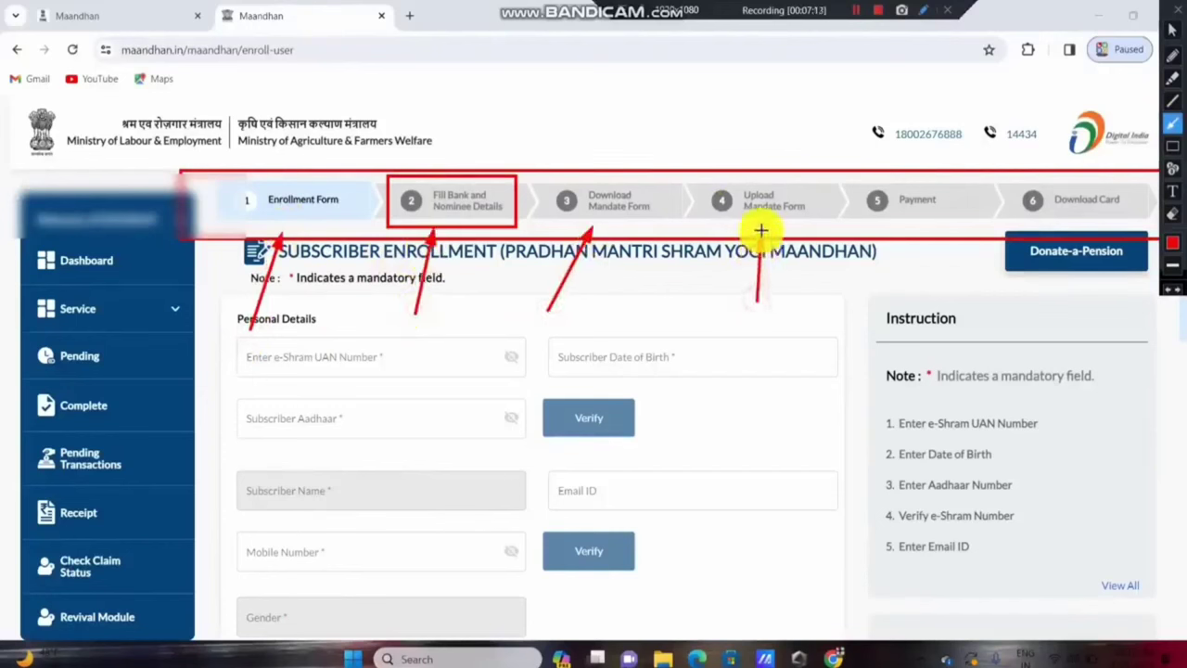
pyautogui.moveTo(894, 295); pyautogui.dragTo(901, 221)
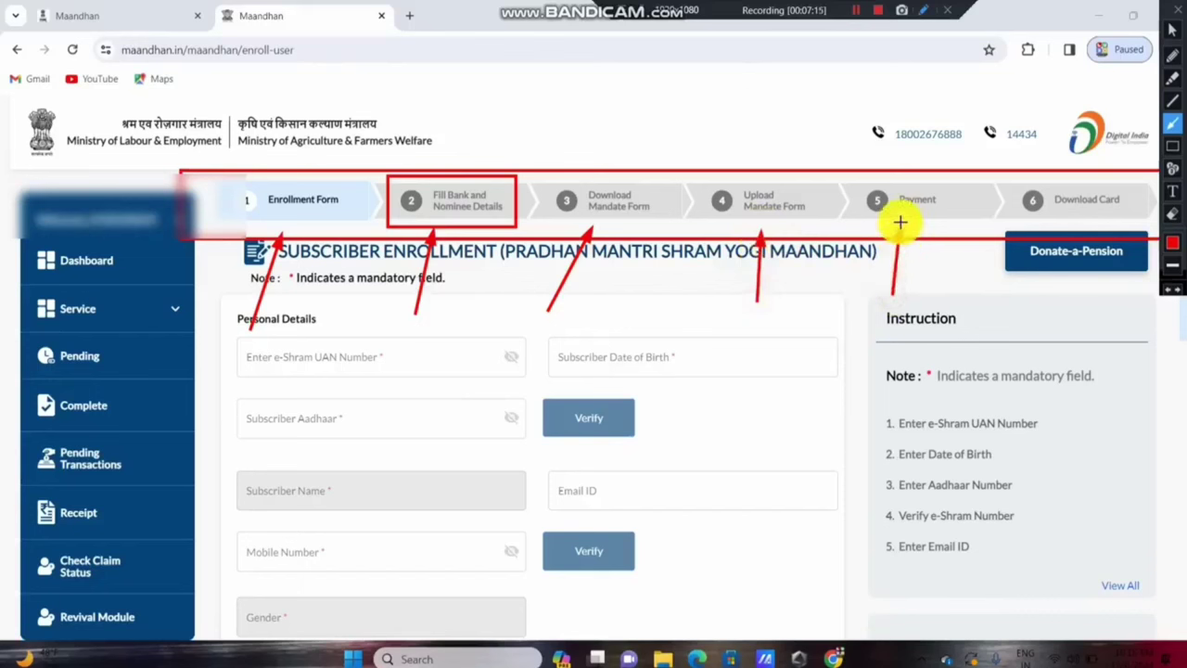
pyautogui.moveTo(1054, 299); pyautogui.dragTo(1069, 224)
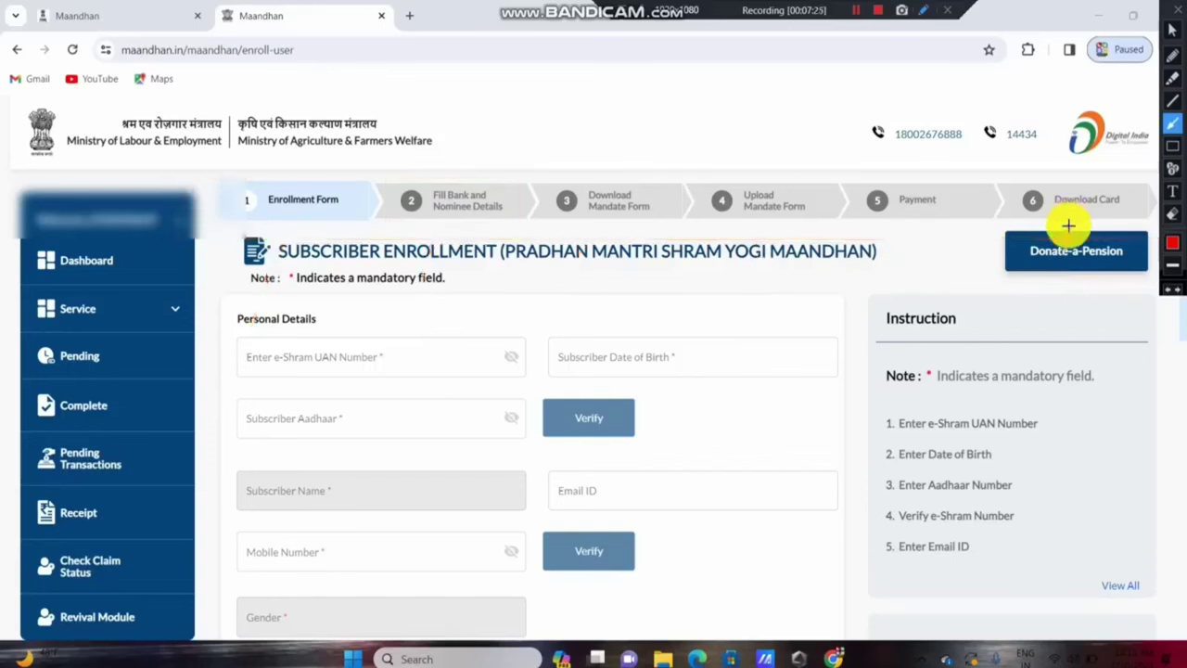
# - Outline the Fill Bank and Nominee Details stage in red and point a red arrow at it from above
pyautogui.click(1172, 147)
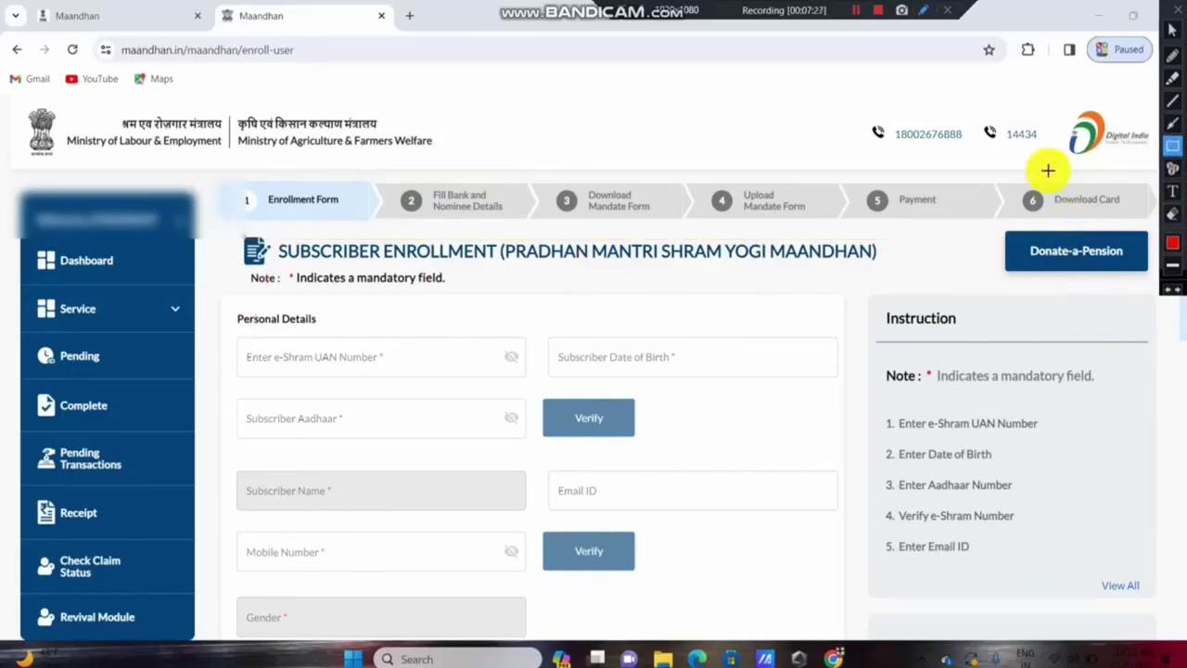
pyautogui.moveTo(382, 181); pyautogui.dragTo(516, 225)
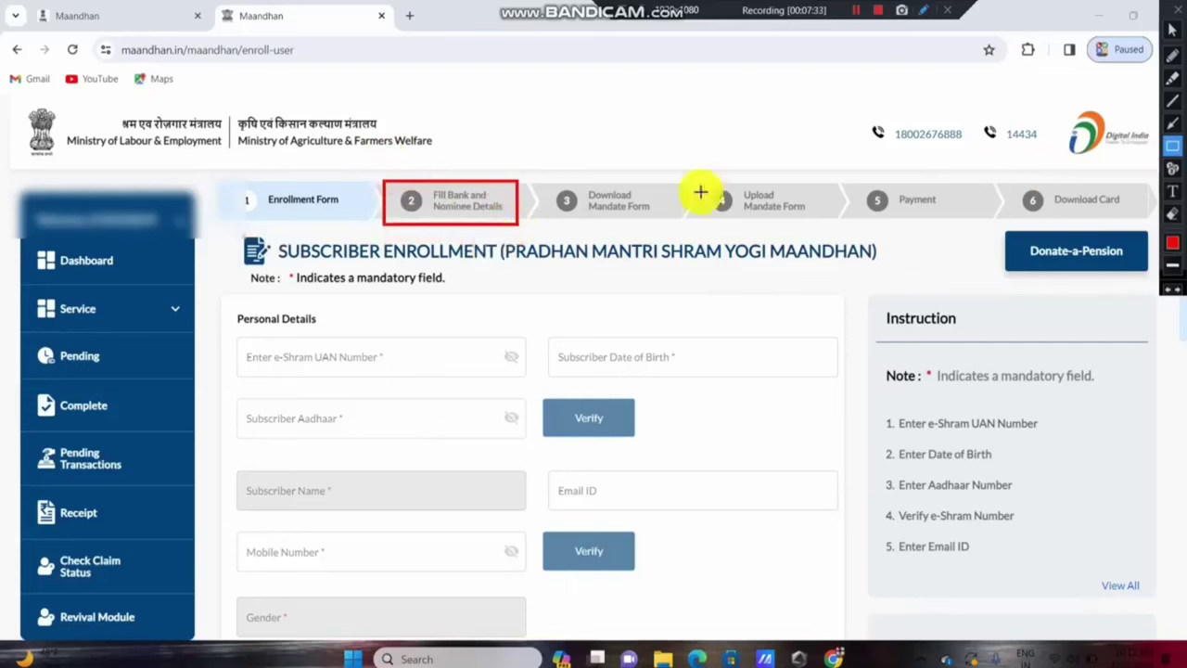
pyautogui.click(1172, 124)
pyautogui.moveTo(456, 118); pyautogui.dragTo(438, 176)
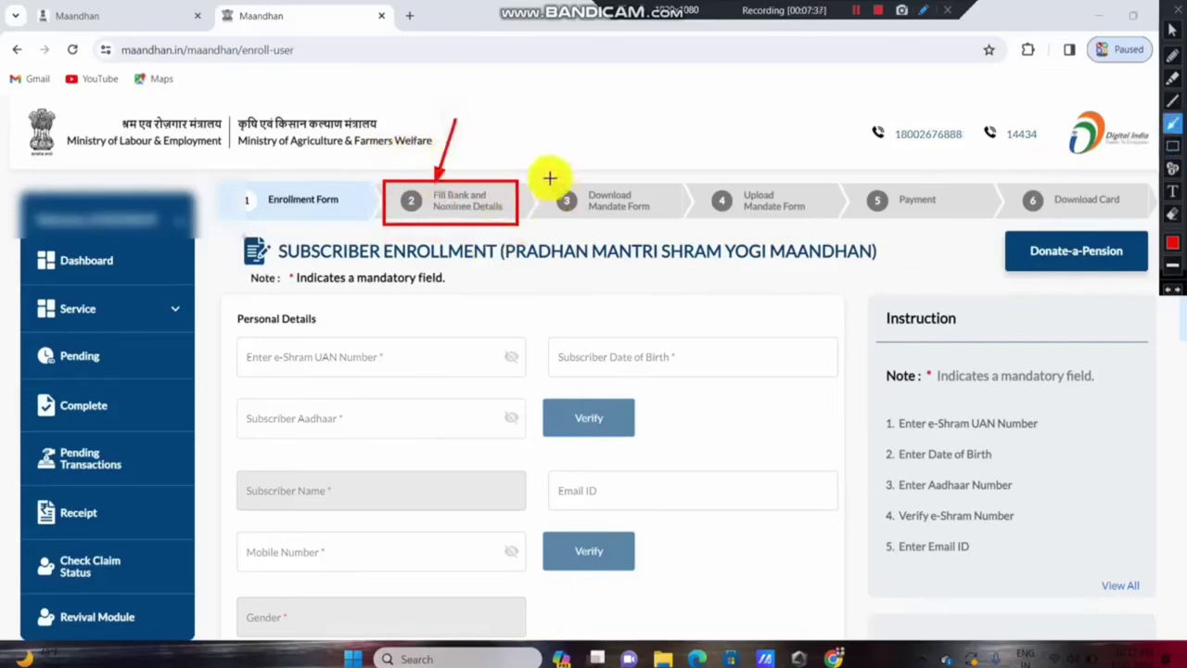
pyautogui.moveTo(531, 168)
pyautogui.mouseDown()
pyautogui.moveTo(606, 228)
pyautogui.moveTo(572, 178)
pyautogui.mouseUp()
pyautogui.hotkey('ctrl', 'z')
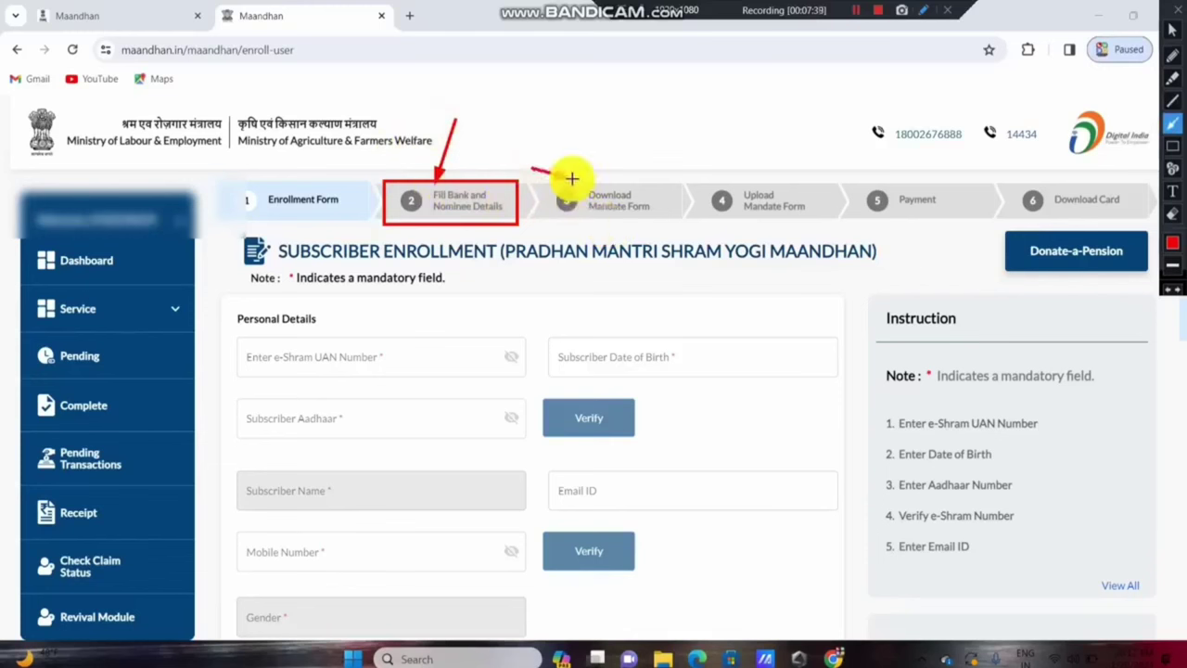
pyautogui.hotkey('ctrl', 'z')
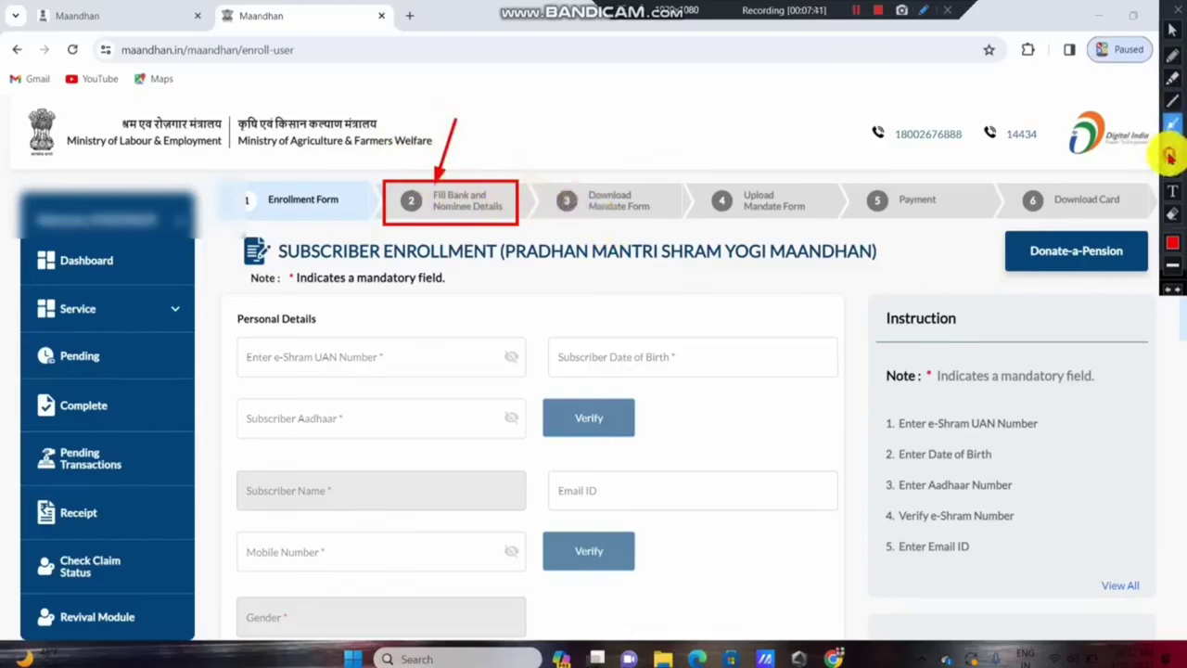
# - Outline the Download Mandate Form stage in red and point a red arrow at it from above
pyautogui.click(1172, 145)
pyautogui.moveTo(525, 175)
pyautogui.mouseDown()
pyautogui.moveTo(644, 227)
pyautogui.moveTo(665, 224)
pyautogui.mouseUp()
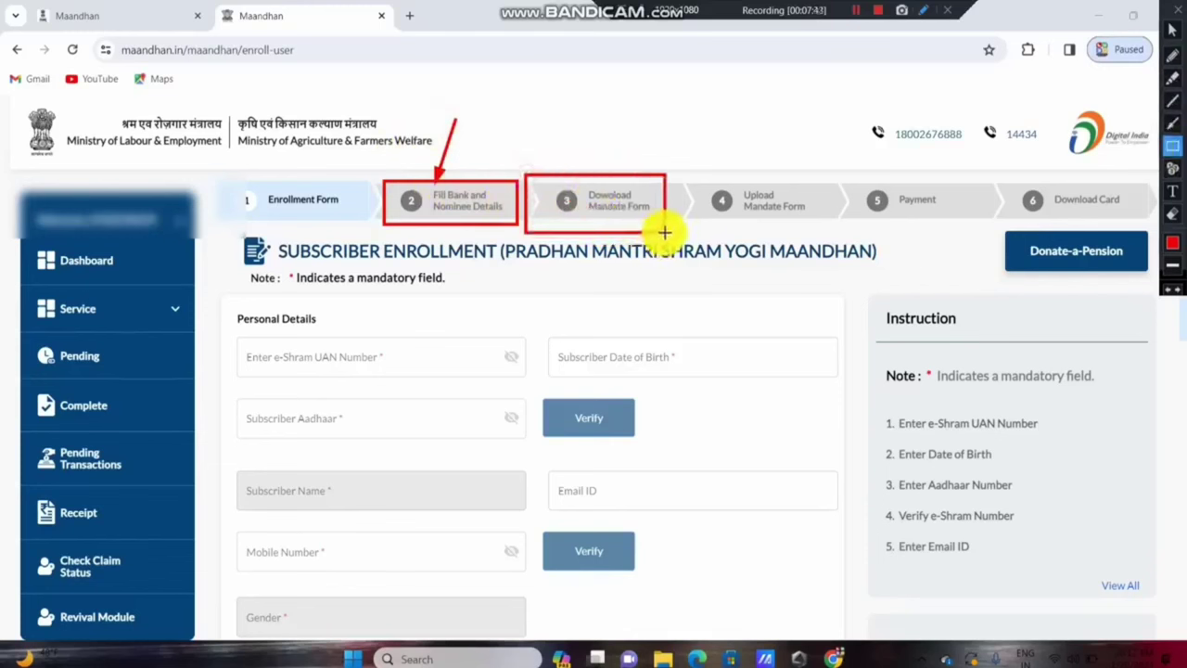
pyautogui.click(1172, 126)
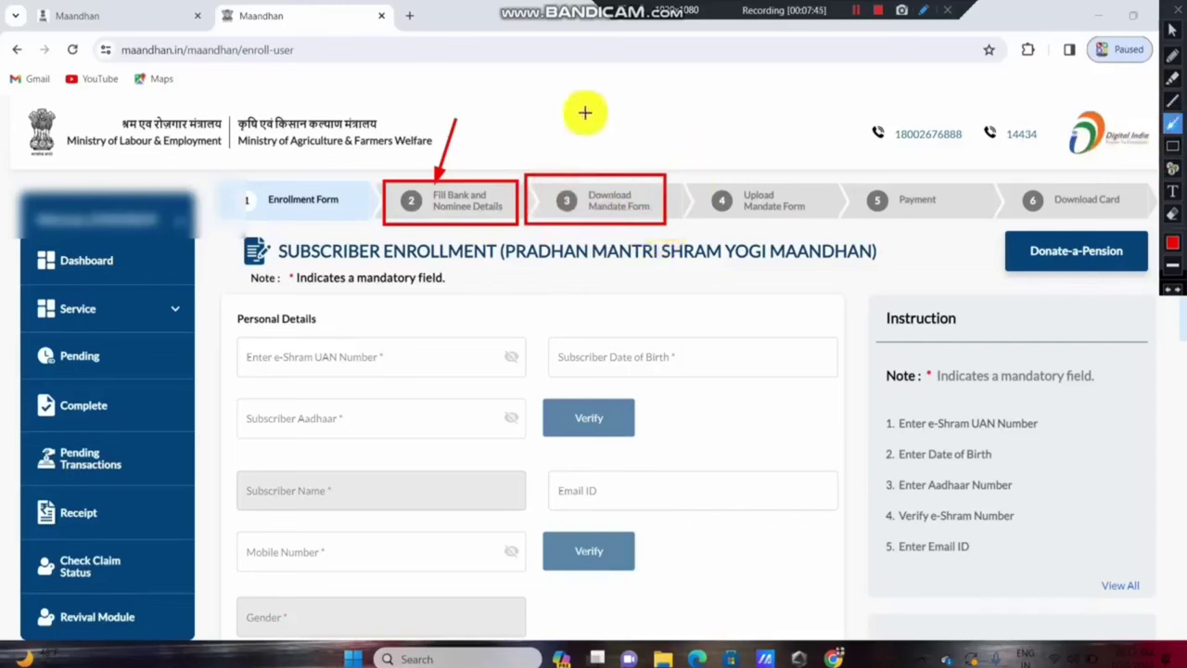
pyautogui.moveTo(583, 111); pyautogui.dragTo(594, 181)
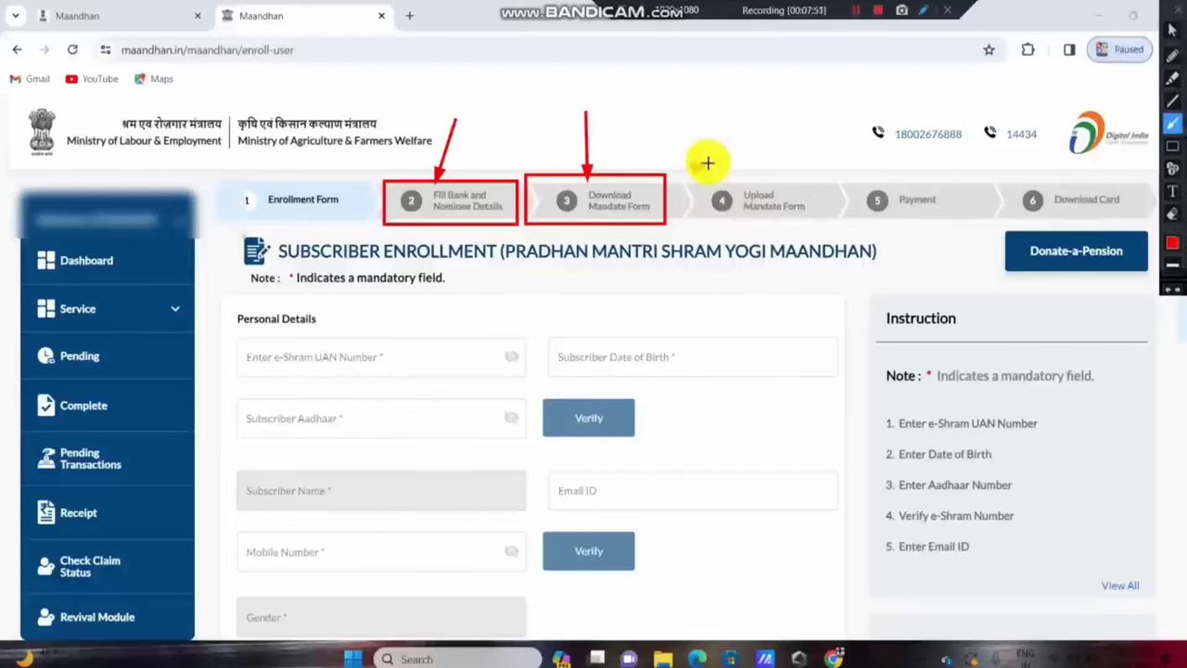
# - Outline the Upload Mandate Form and Payment stages in red, and point red arrows at the Download Mandate Form and Upload Mandate Form stages
pyautogui.click(1172, 146)
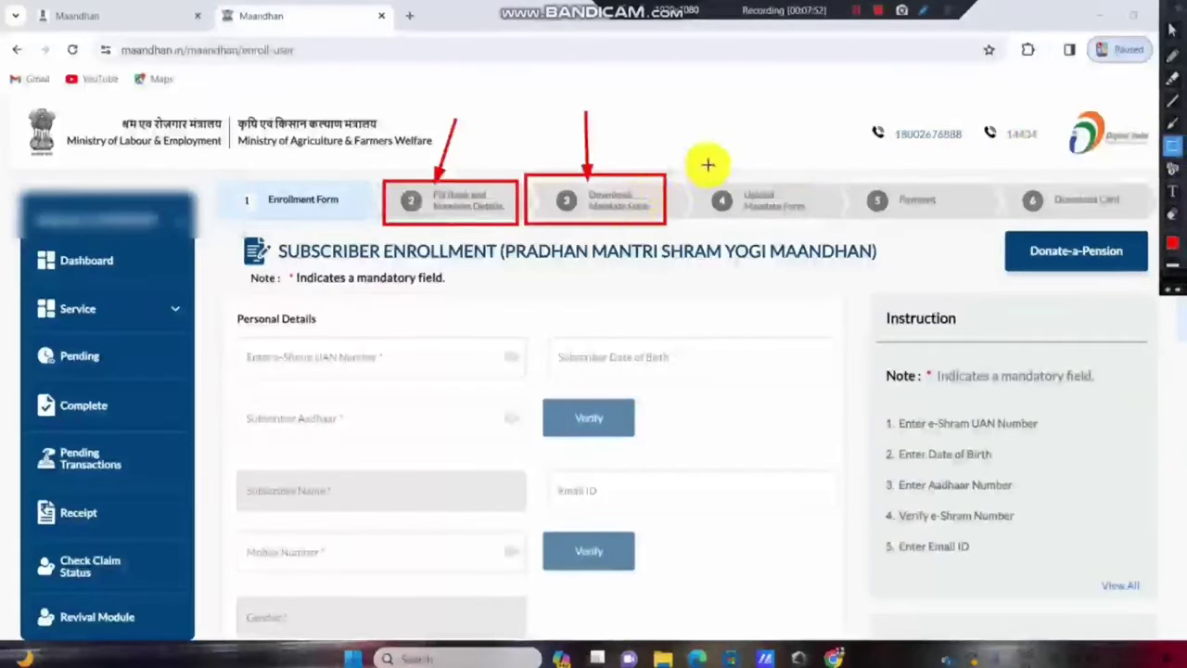
pyautogui.moveTo(691, 170); pyautogui.dragTo(830, 229)
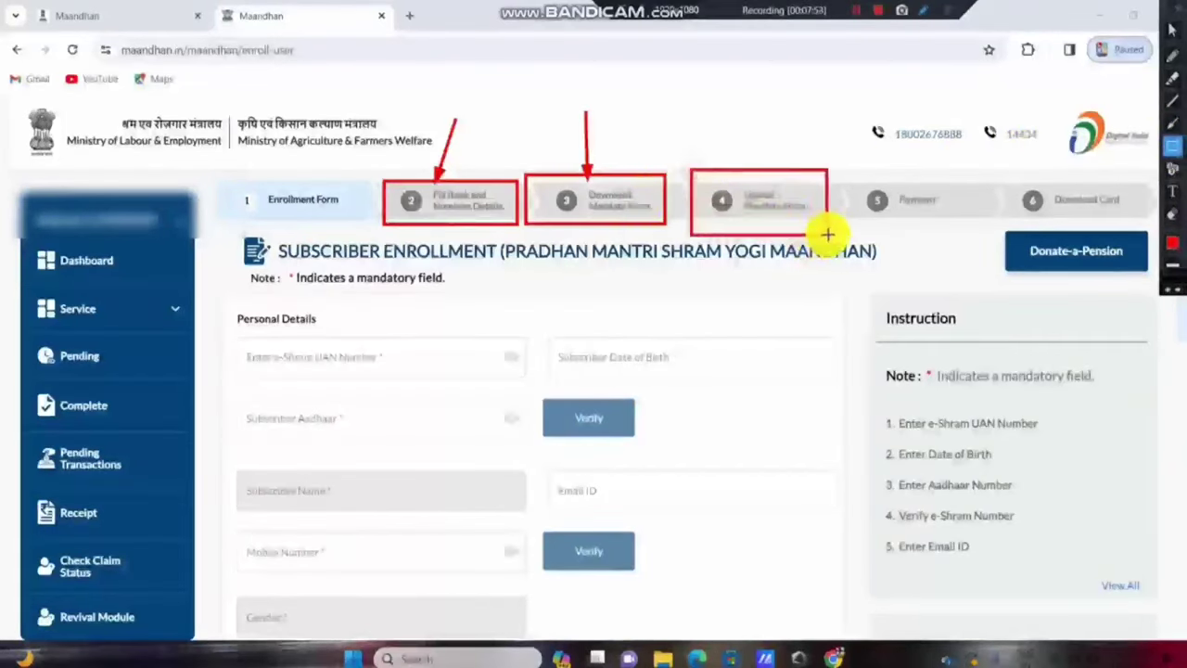
pyautogui.click(1173, 123)
pyautogui.moveTo(641, 132); pyautogui.dragTo(617, 174)
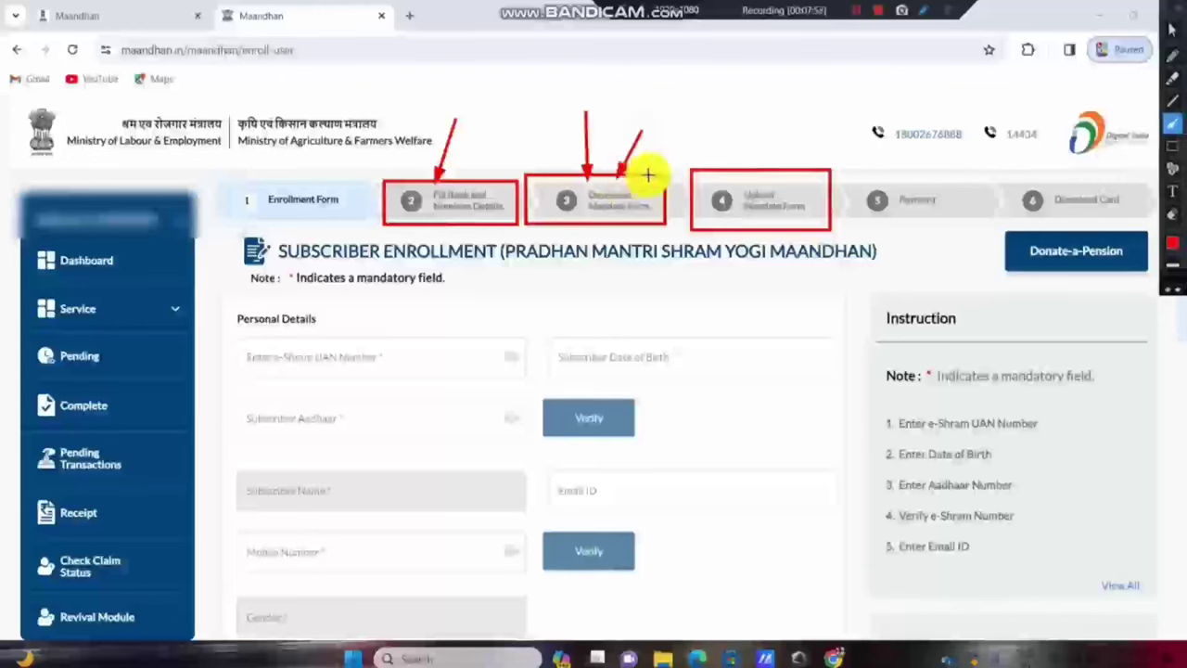
pyautogui.moveTo(743, 115); pyautogui.dragTo(744, 185)
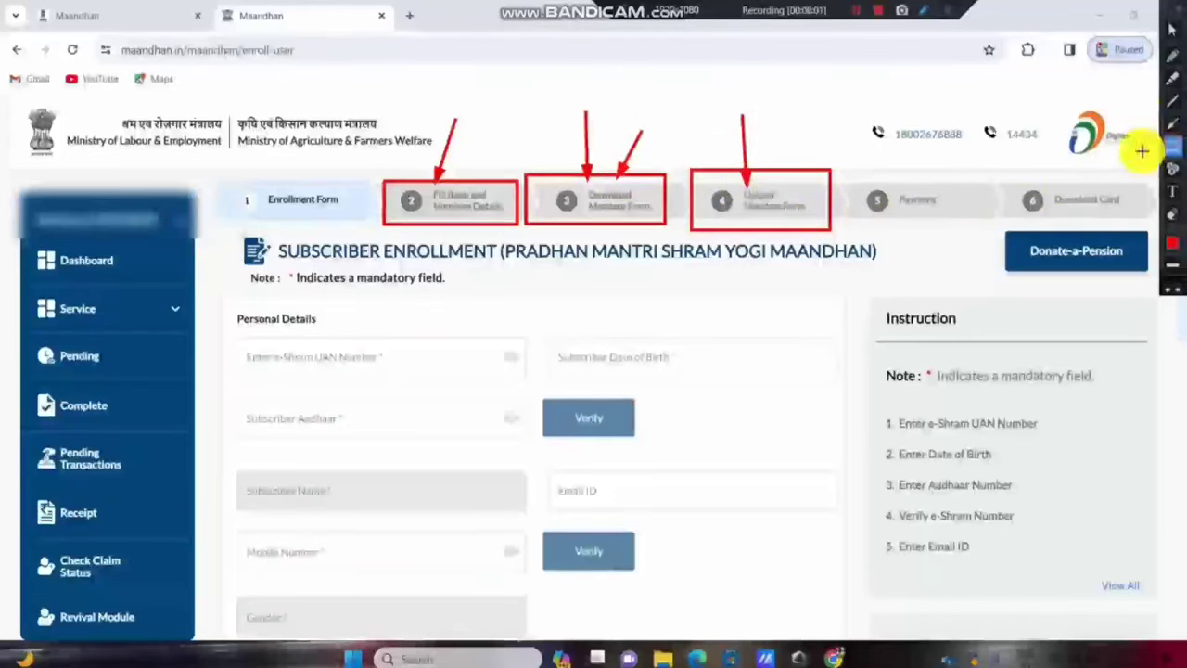
pyautogui.moveTo(839, 163); pyautogui.dragTo(977, 234)
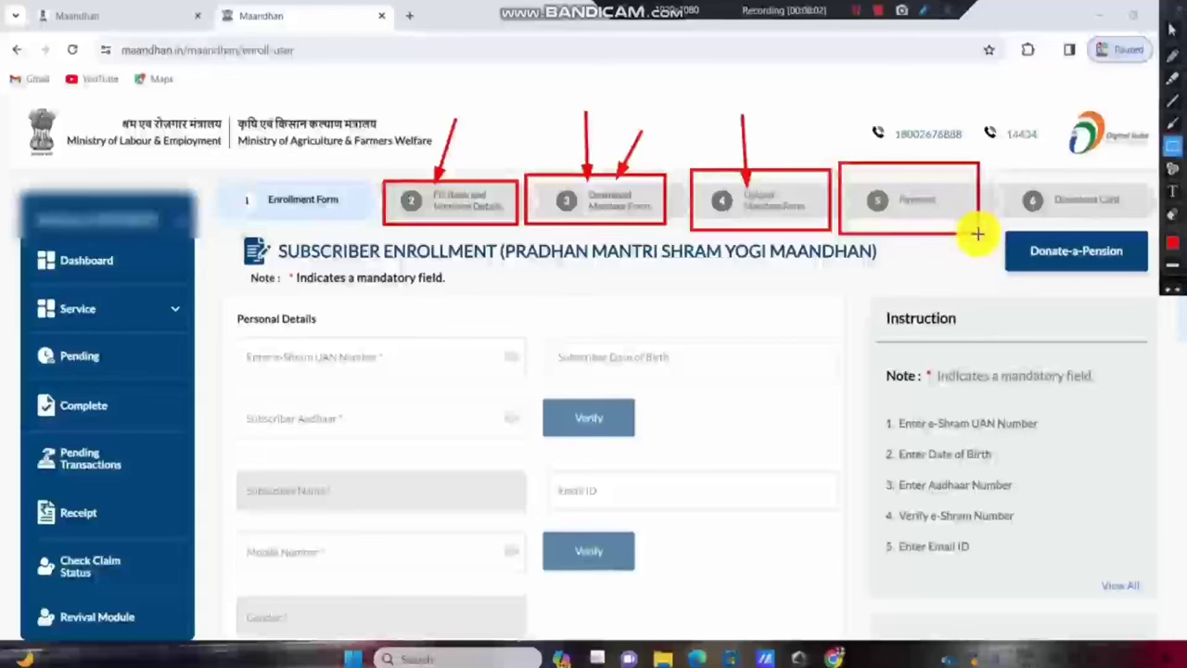
pyautogui.click(1172, 123)
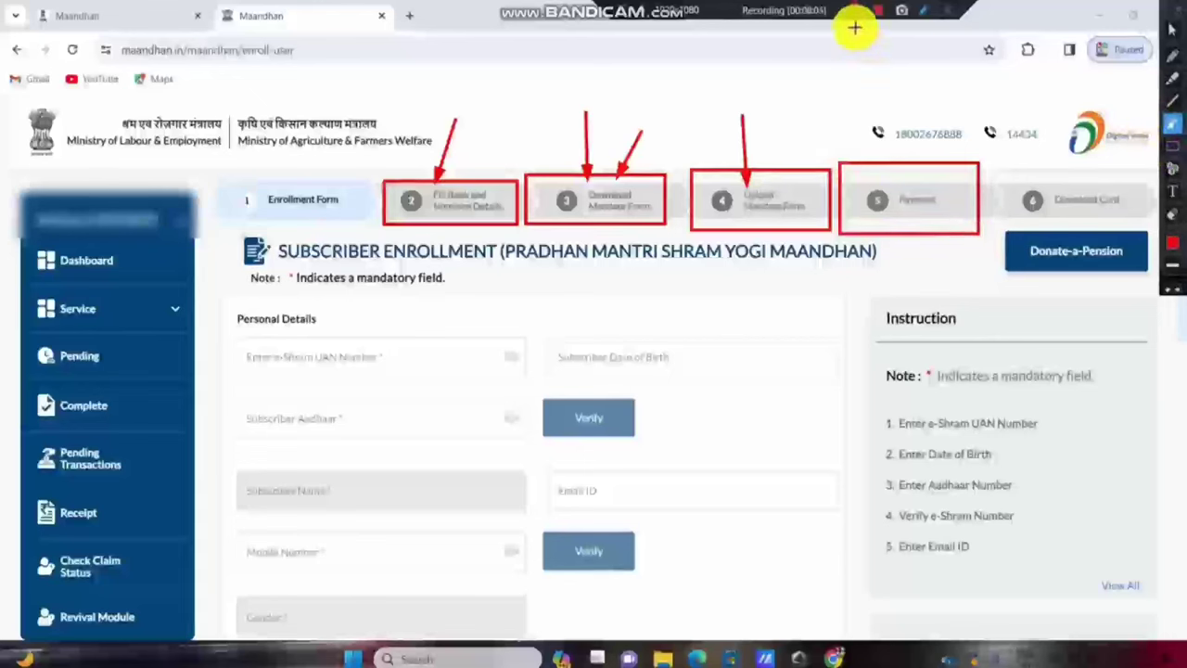
pyautogui.click(1173, 30)
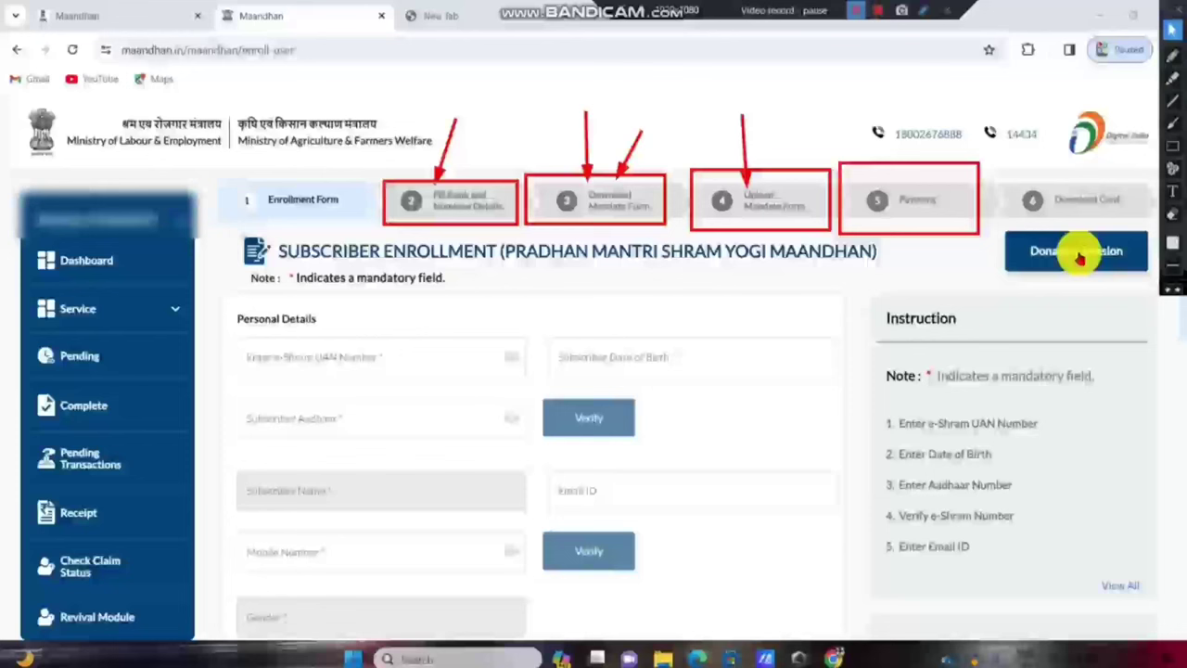
pyautogui.click(1076, 258)
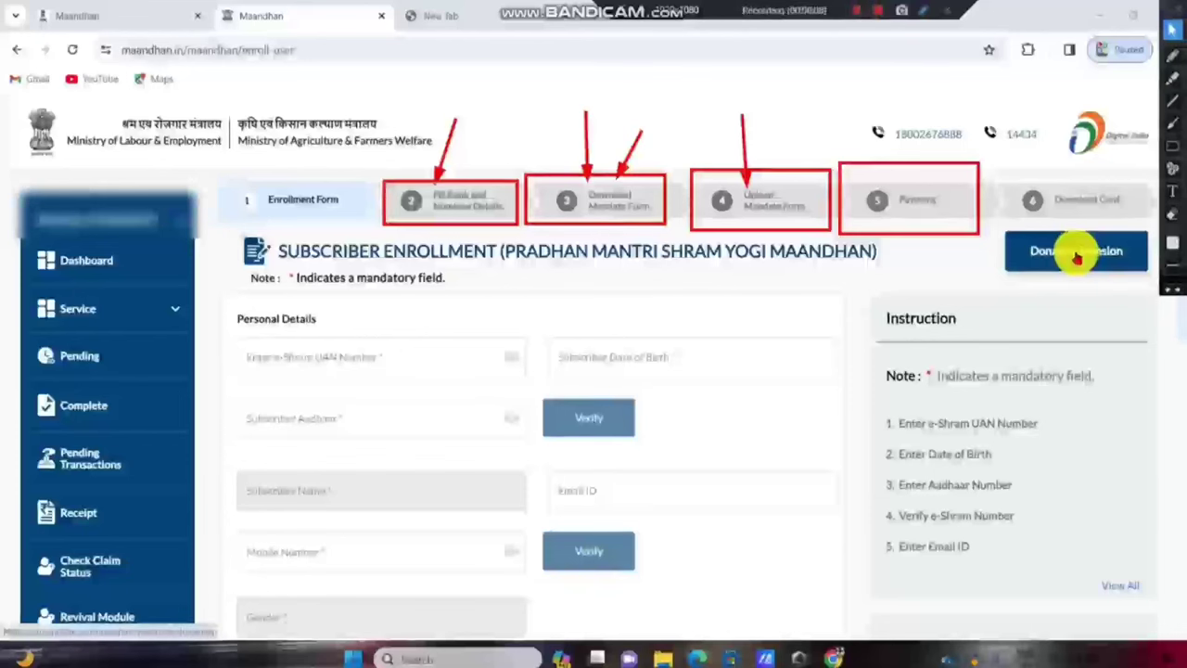
pyautogui.click(1064, 251)
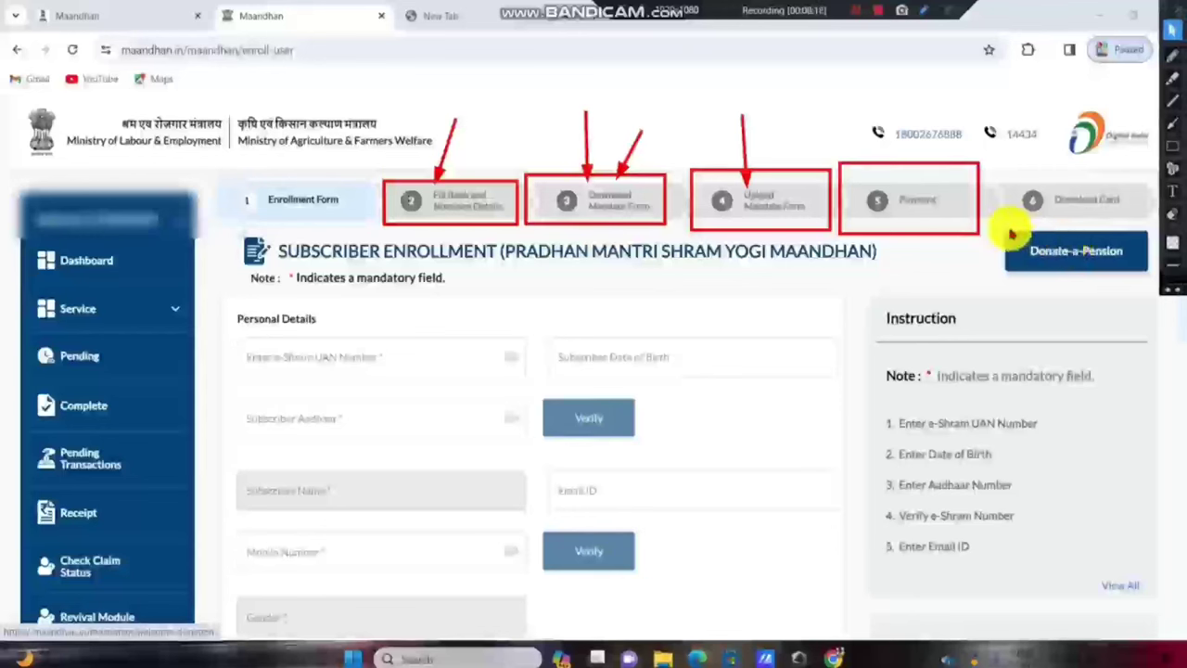
# - Outline the Download Card stage in red and point red arrows from below at the Payment and Download Card stages
pyautogui.click(1173, 149)
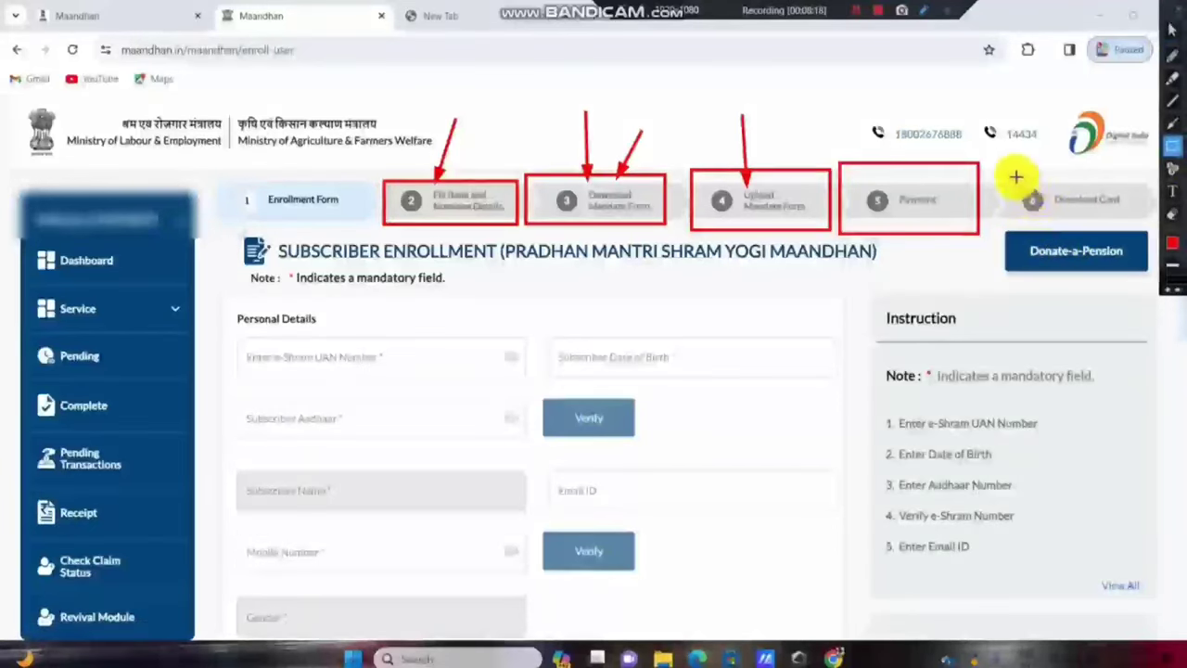
pyautogui.moveTo(999, 166); pyautogui.dragTo(1148, 230)
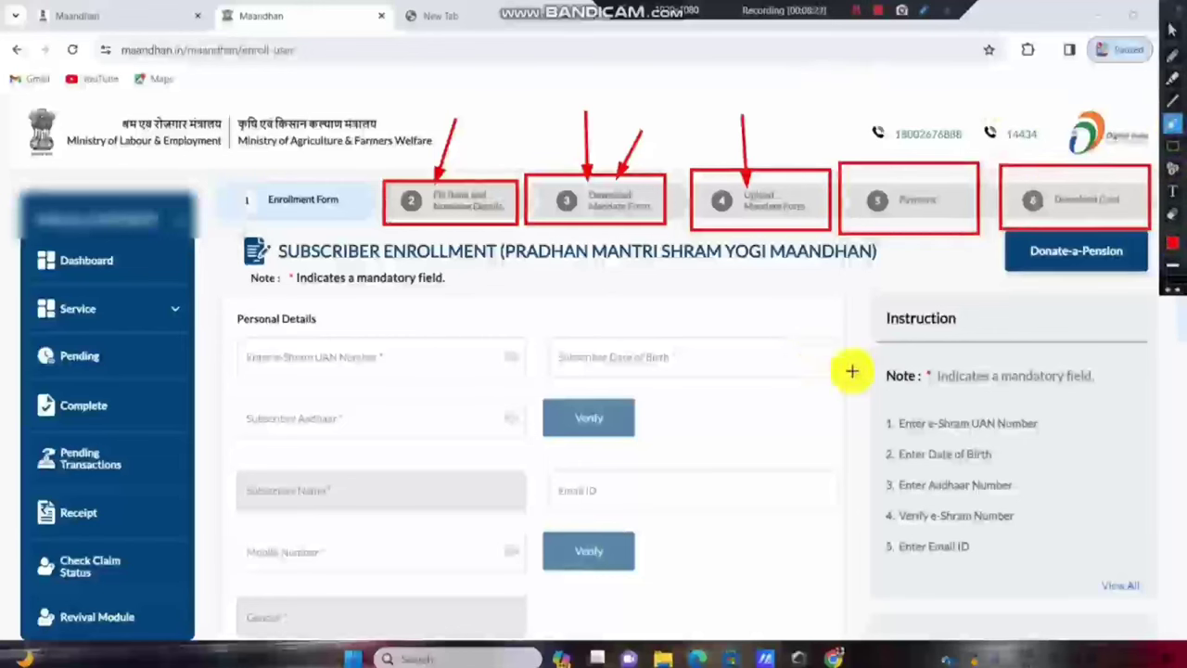
pyautogui.moveTo(851, 371); pyautogui.dragTo(908, 216)
pyautogui.moveTo(1019, 316); pyautogui.dragTo(1060, 217)
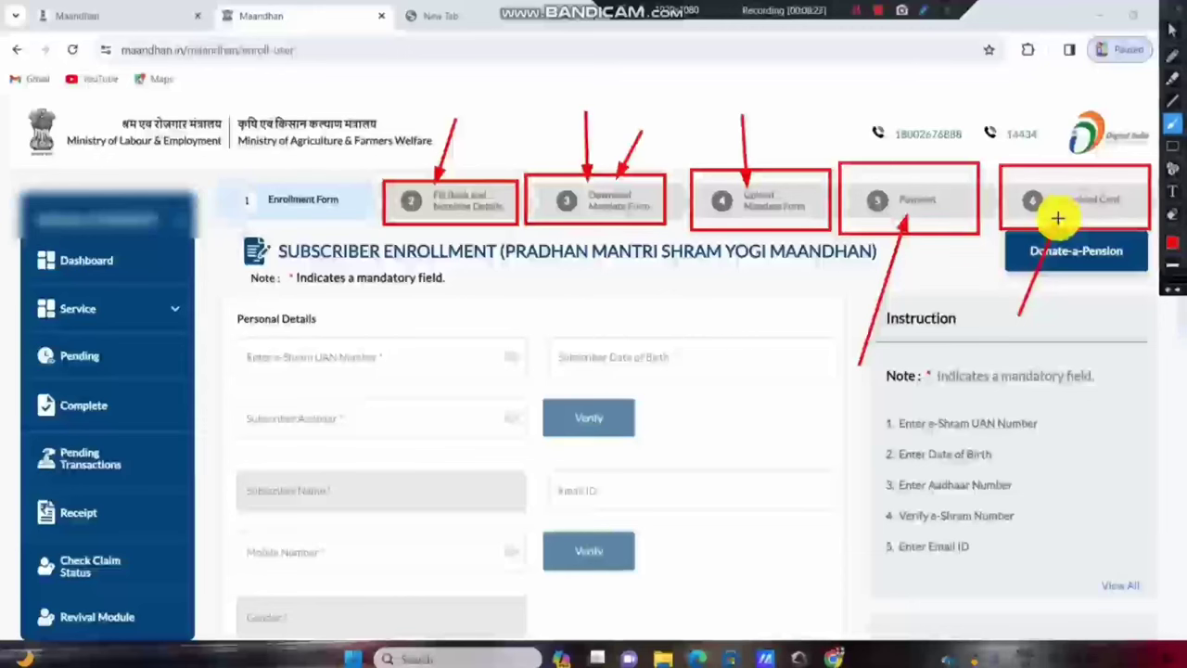
# - Undo all the red outlines and arrows drawn over the enrollment stages
pyautogui.hotkey('ctrl', 'z')
pyautogui.hotkey('ctrl', 'z')
pyautogui.hotkey('ctrl', 'z')
pyautogui.hotkey('ctrl', 'z')
pyautogui.hotkey('ctrl', 'z')
pyautogui.hotkey('ctrl', 'z')
pyautogui.hotkey('ctrl', 'z')
pyautogui.hotkey('ctrl', 'z')
pyautogui.hotkey('ctrl', 'z')
pyautogui.hotkey('ctrl', 'z')
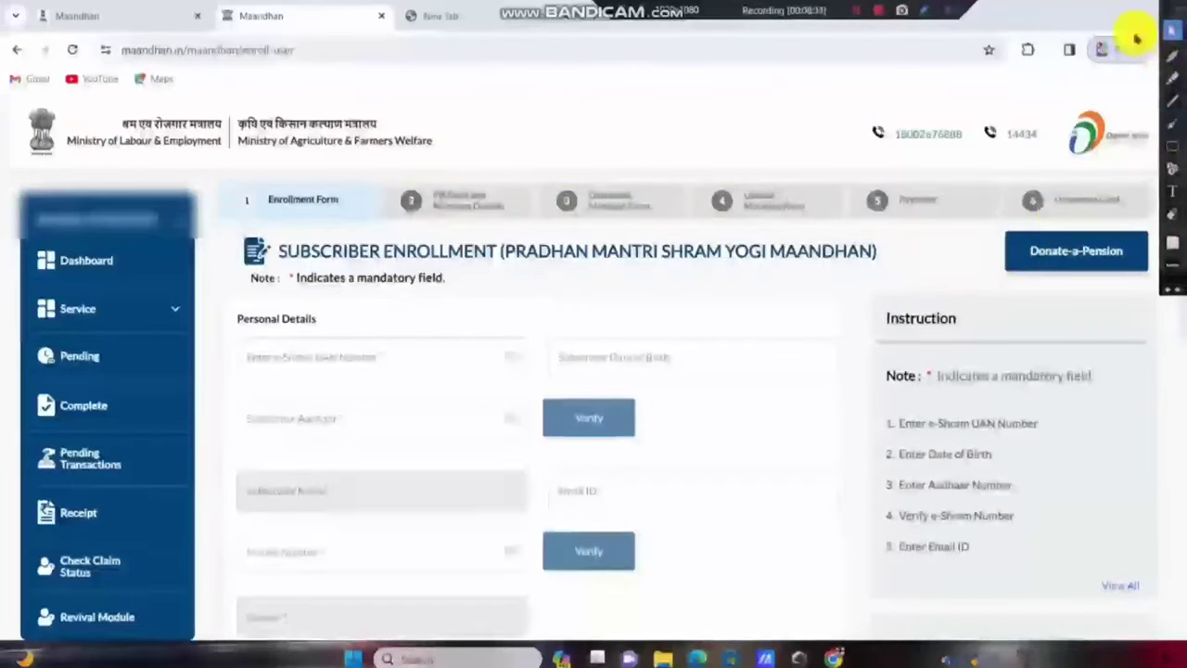
# - Open the Service page and outline the Check Claim Status card in red
pyautogui.click(172, 310)
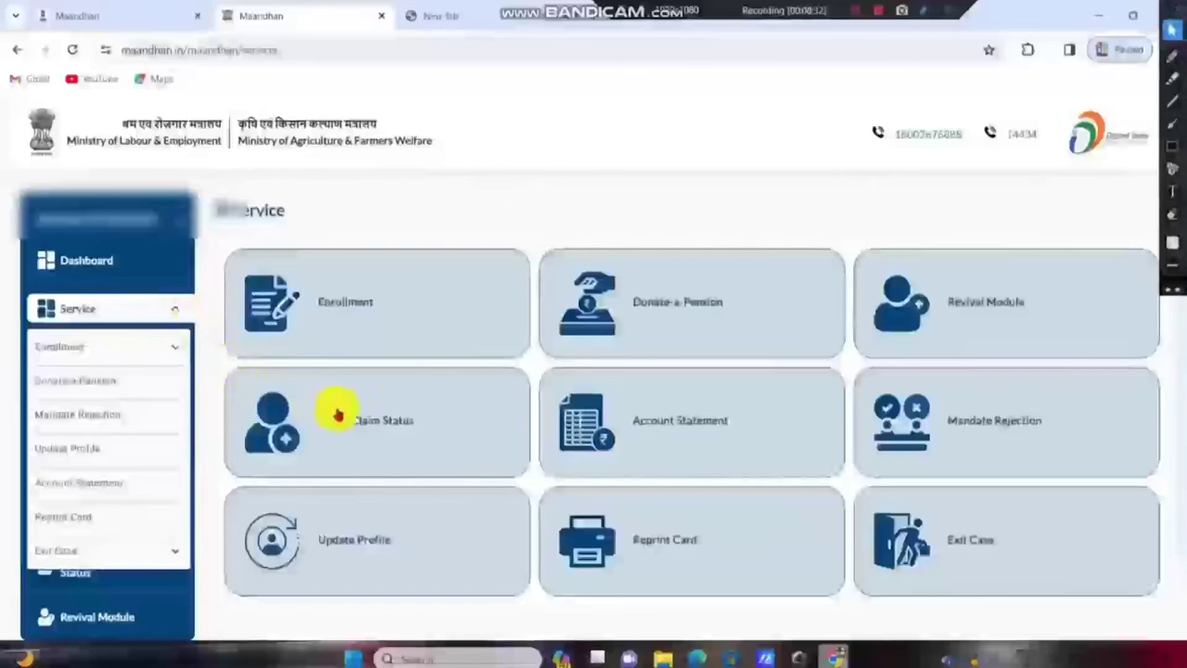
pyautogui.click(1171, 147)
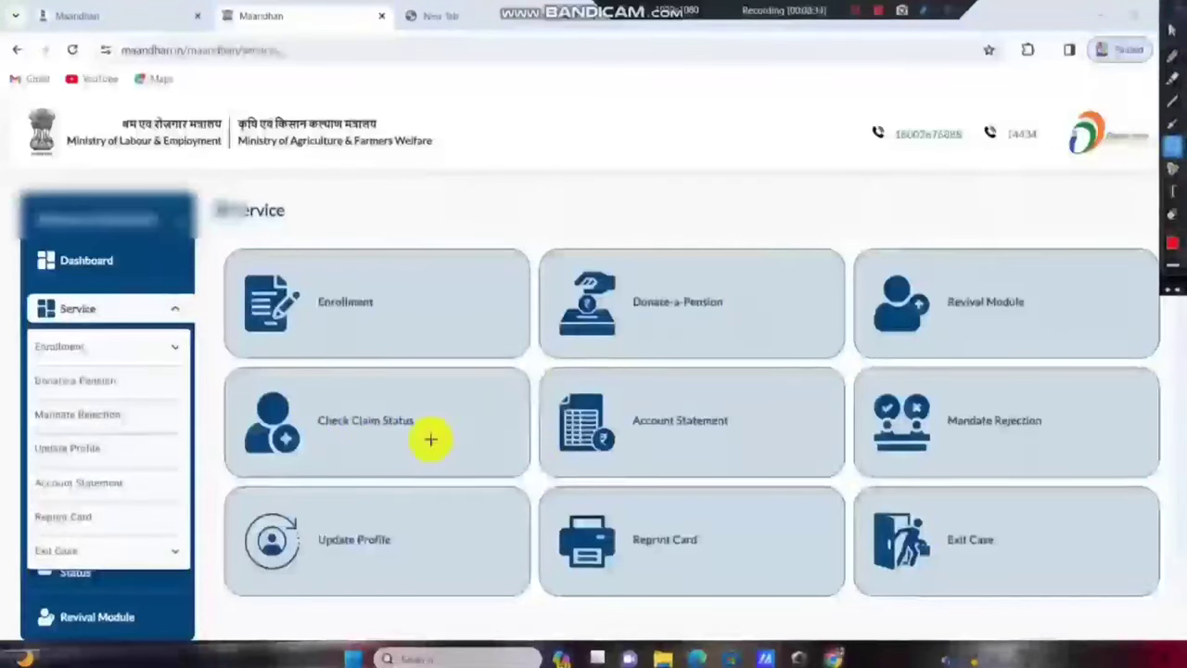
pyautogui.moveTo(213, 384); pyautogui.dragTo(465, 475)
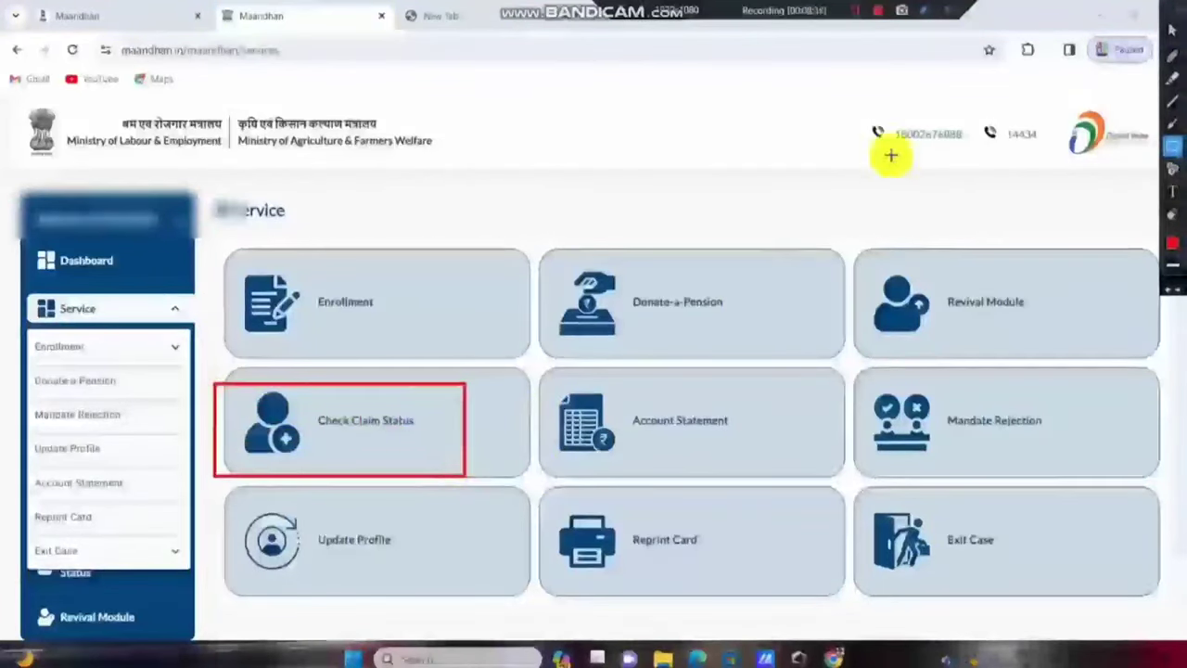
# - Open the Check Claim Status service and clear the leftover red outline from the screen
pyautogui.click(1170, 30)
pyautogui.click(384, 416)
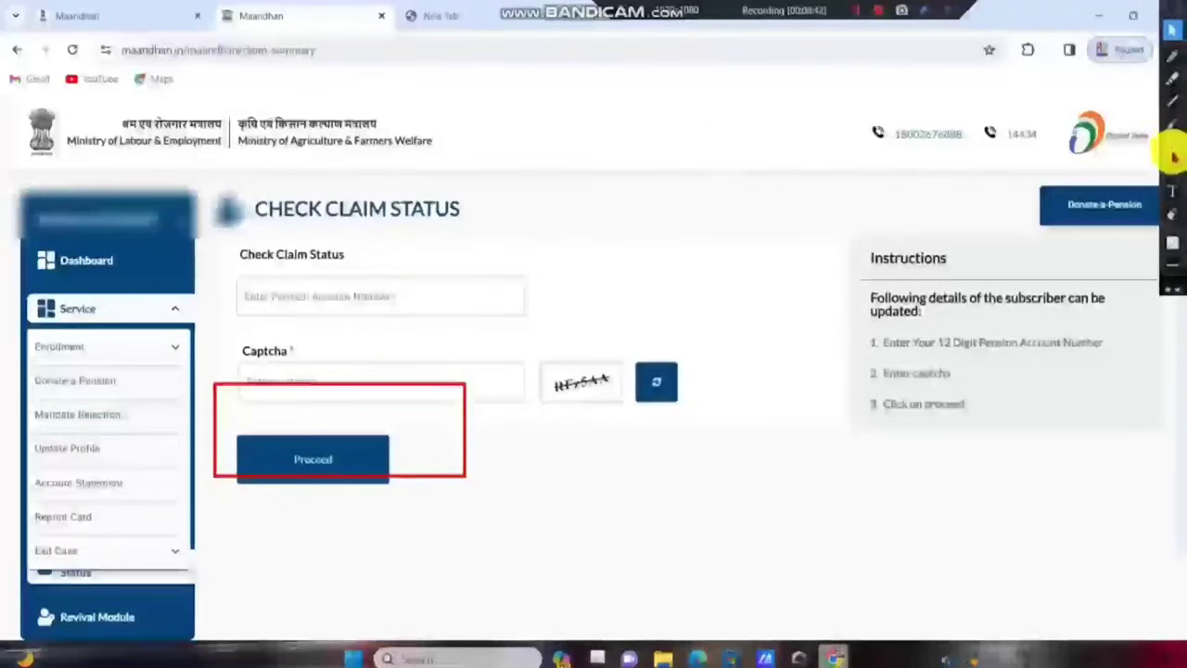
pyautogui.click(1170, 213)
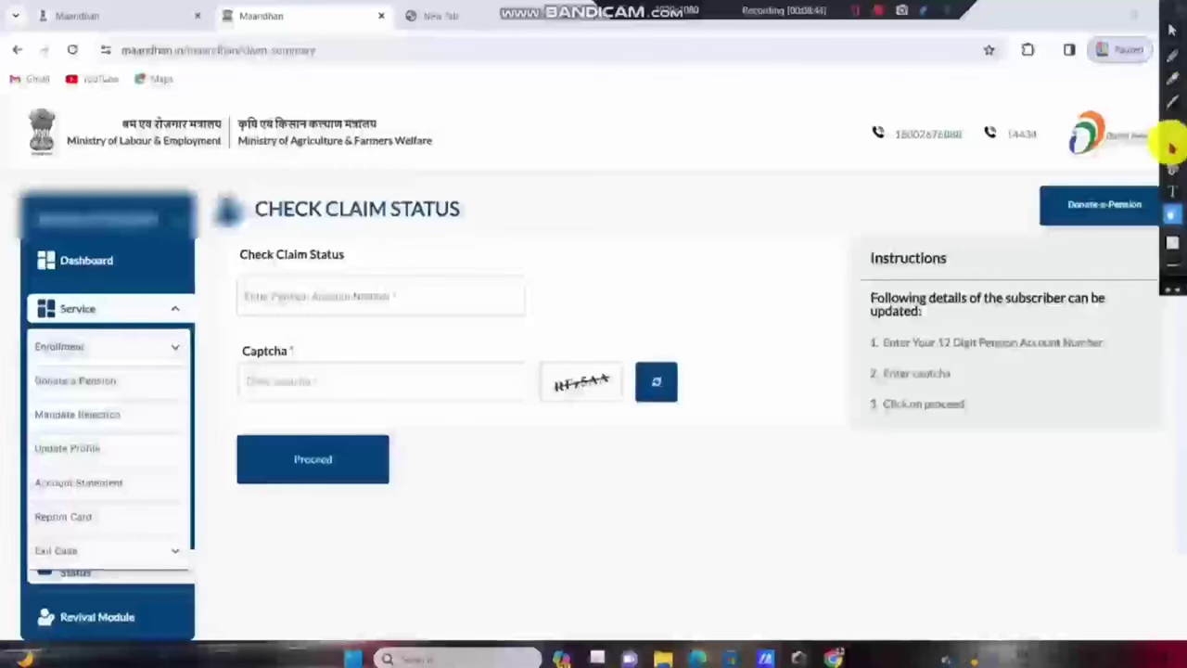
# - Outline the pension account number field, the captcha field and the Proceed button in red
pyautogui.moveTo(206, 236); pyautogui.dragTo(584, 368)
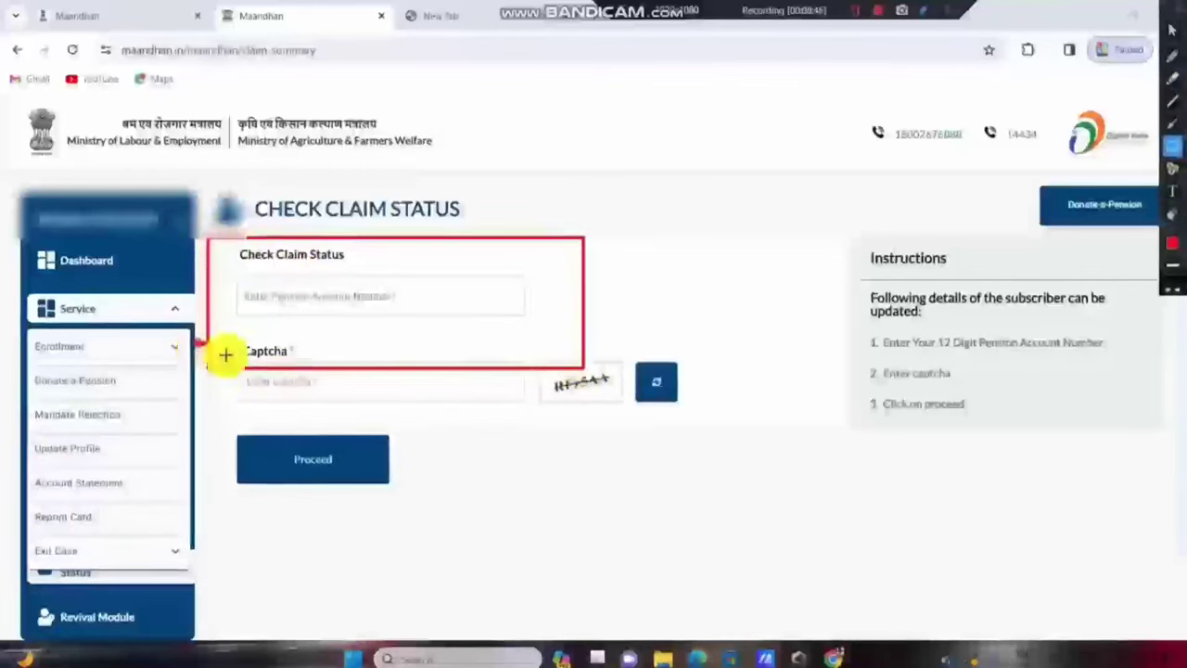
pyautogui.moveTo(197, 344); pyautogui.dragTo(355, 414)
pyautogui.moveTo(197, 429); pyautogui.dragTo(481, 513)
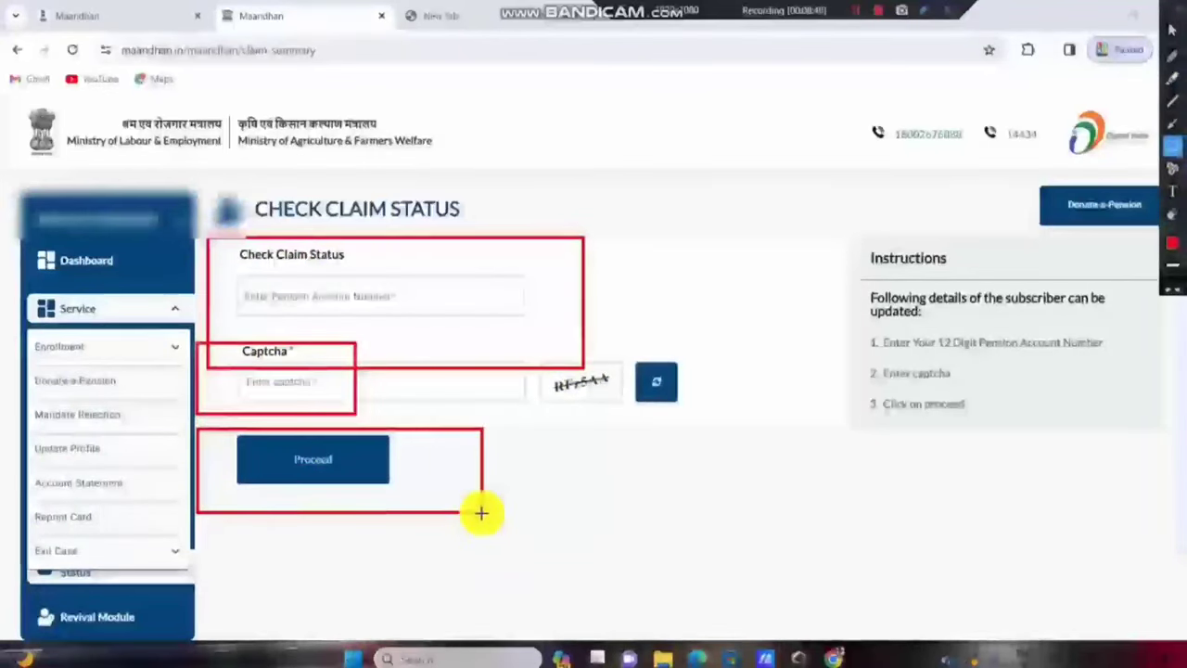